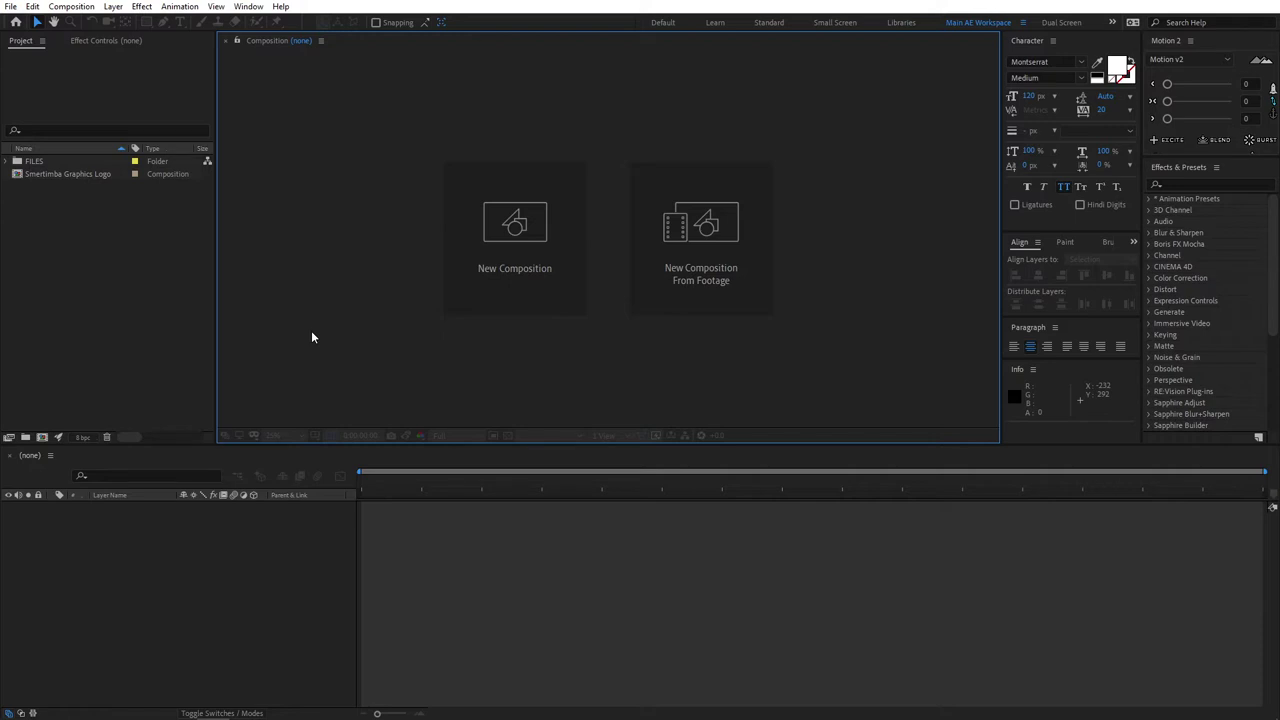
Create a new black 1920×1080 composition named FRAME.
click(475, 287)
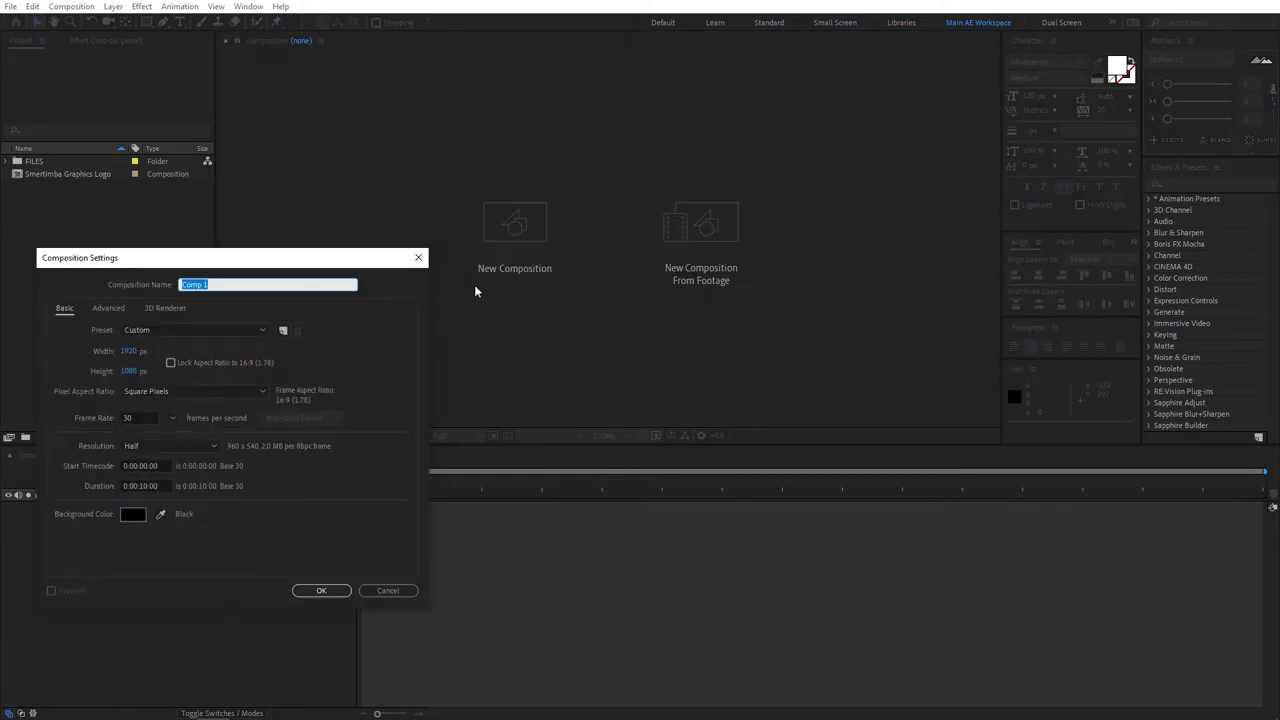
text(FRAME)
click(340, 591)
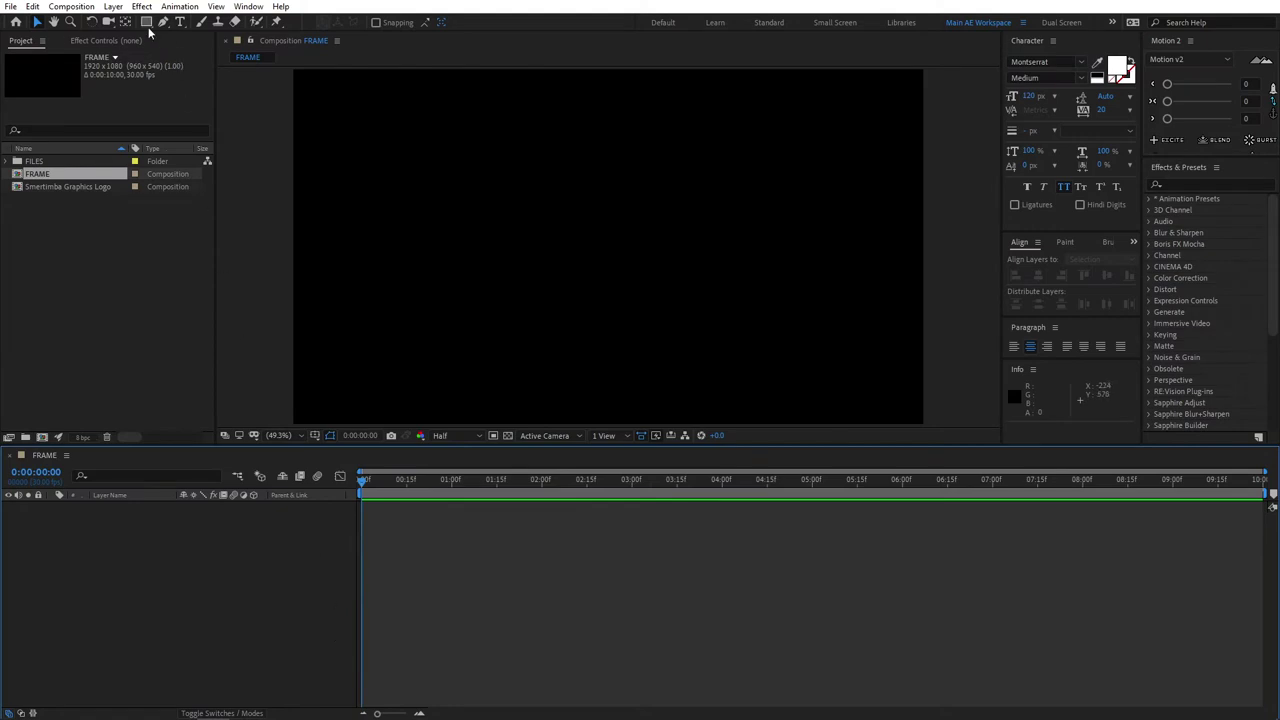
Choose the Rectangle tool with no fill and a 30 px white stroke.
drag(147, 24, 196, 28)
click(361, 24)
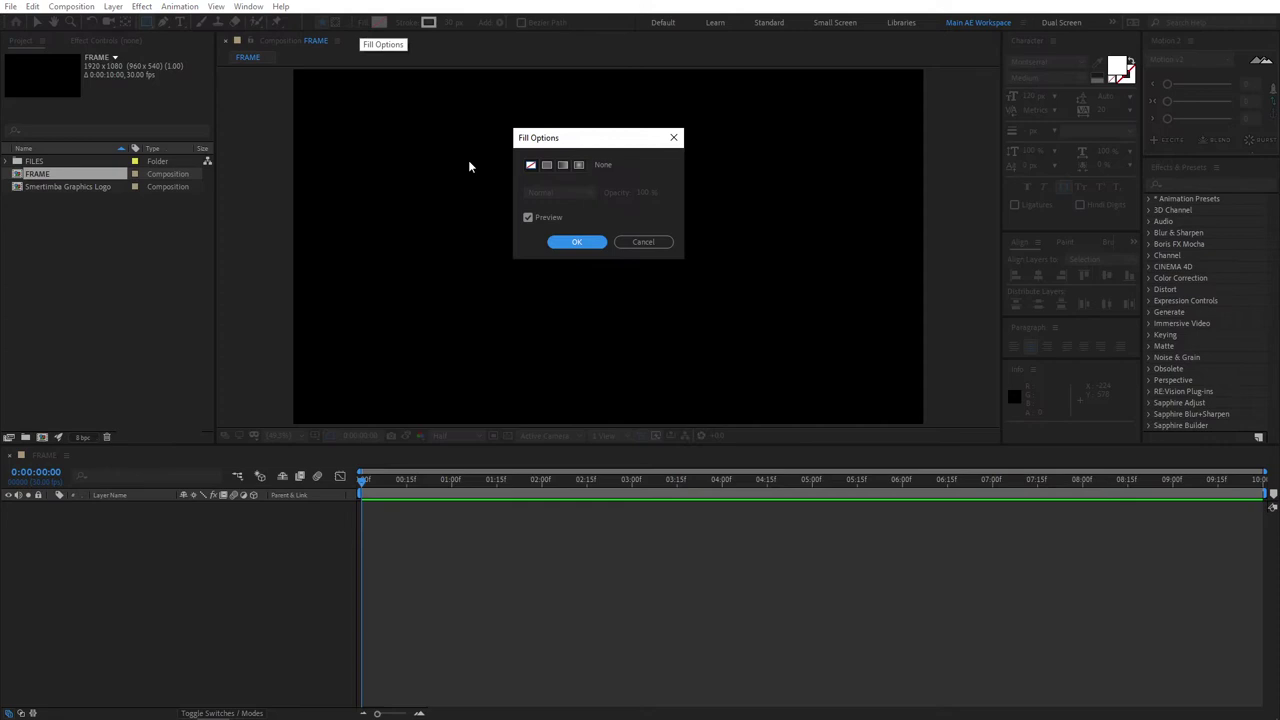
click(573, 240)
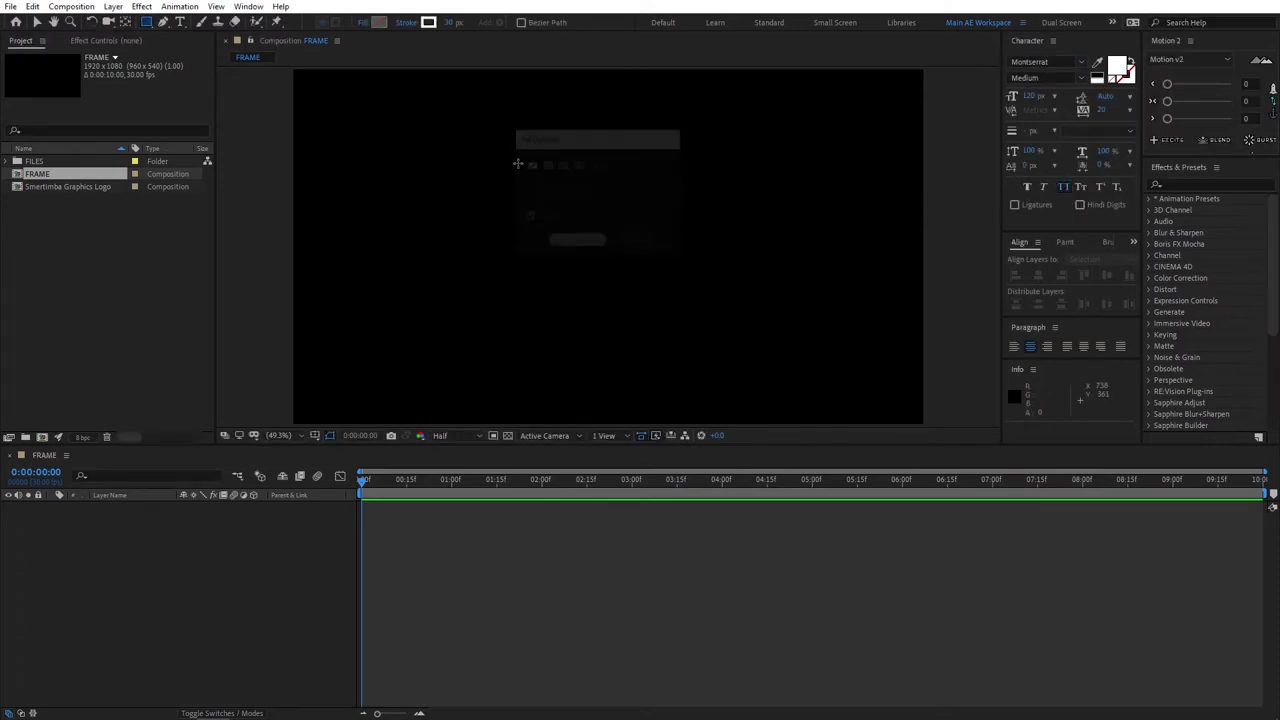
click(408, 26)
click(575, 241)
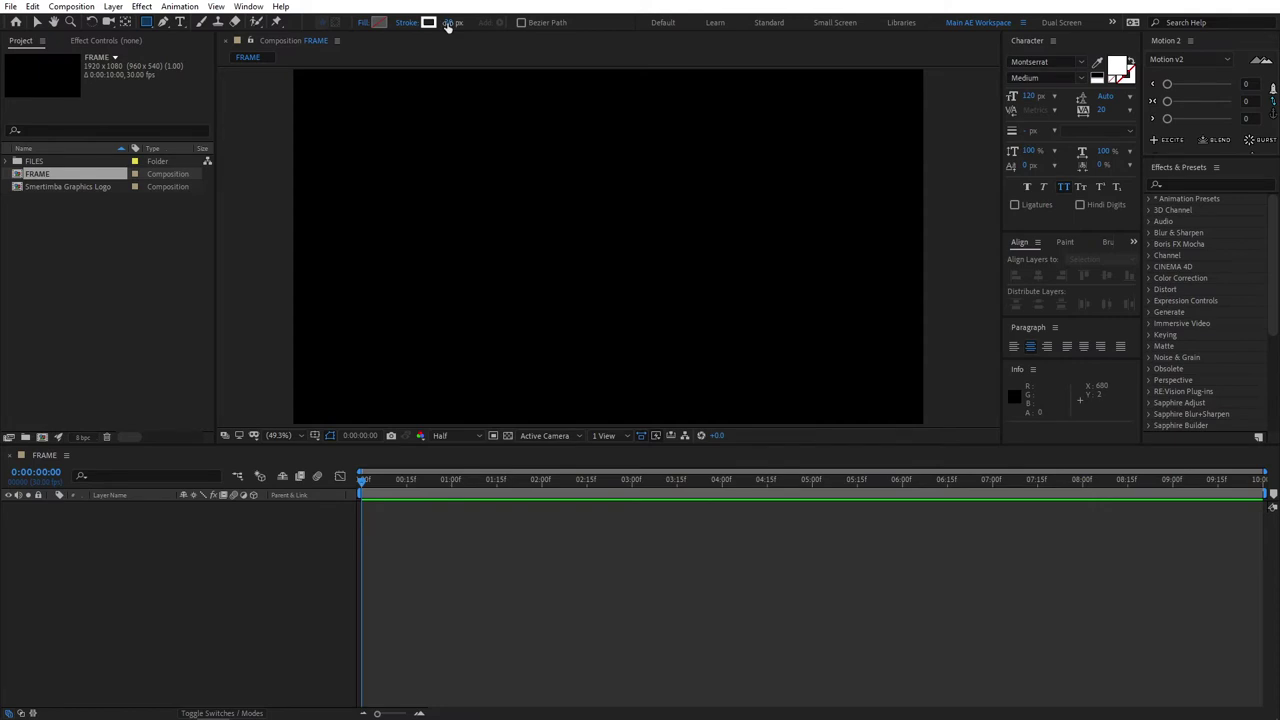
click(447, 23)
click(452, 54)
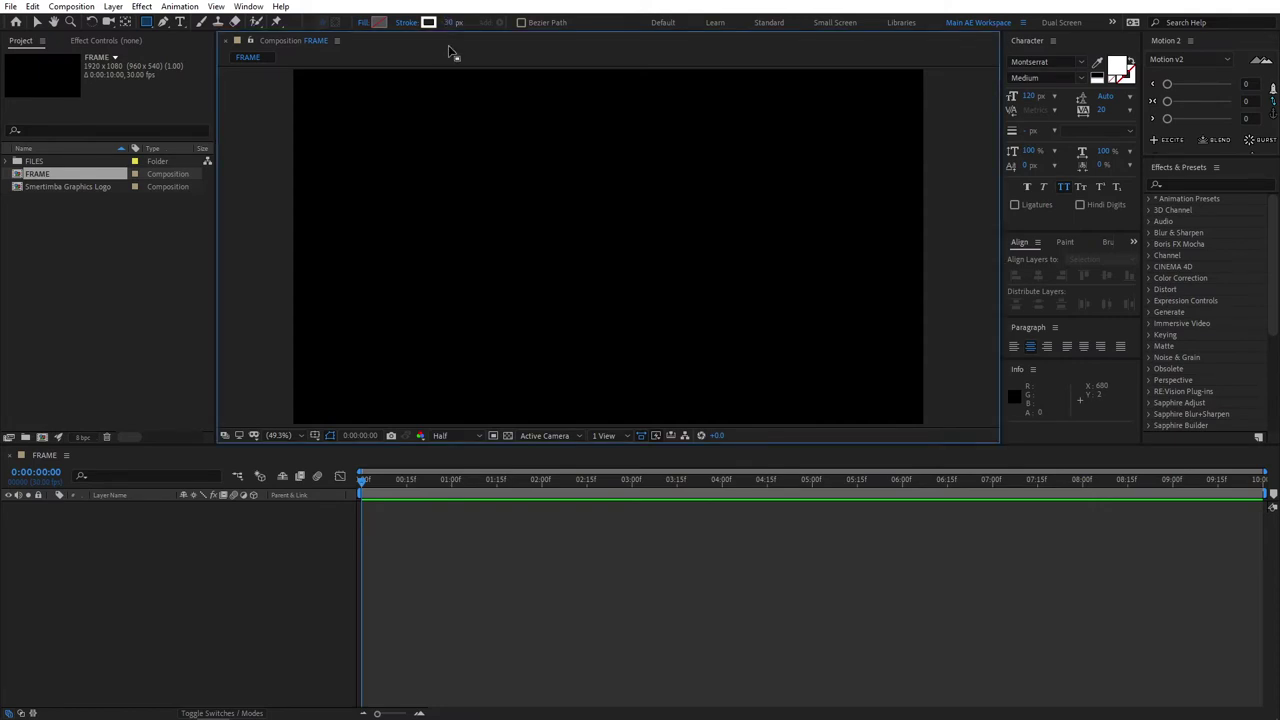
Draw a full-composition rectangle shape layer and rename it FRAME.
double_click(147, 22)
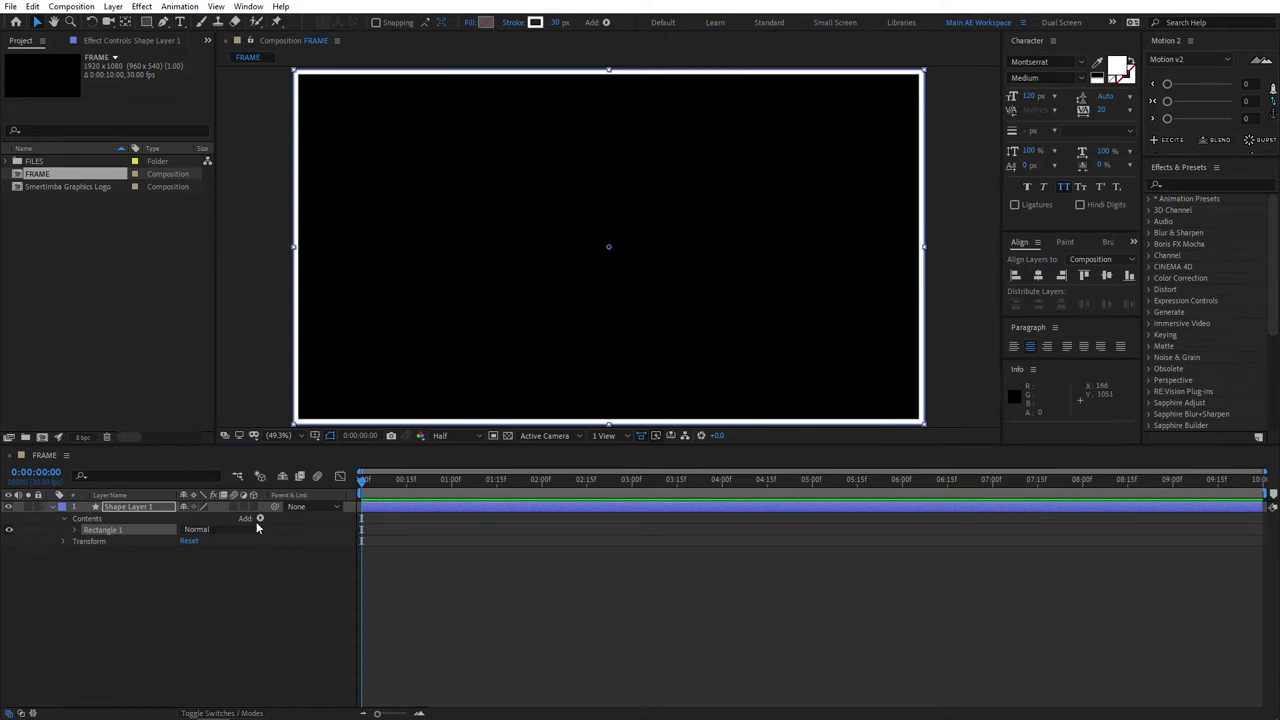
click(120, 508)
key(Return)
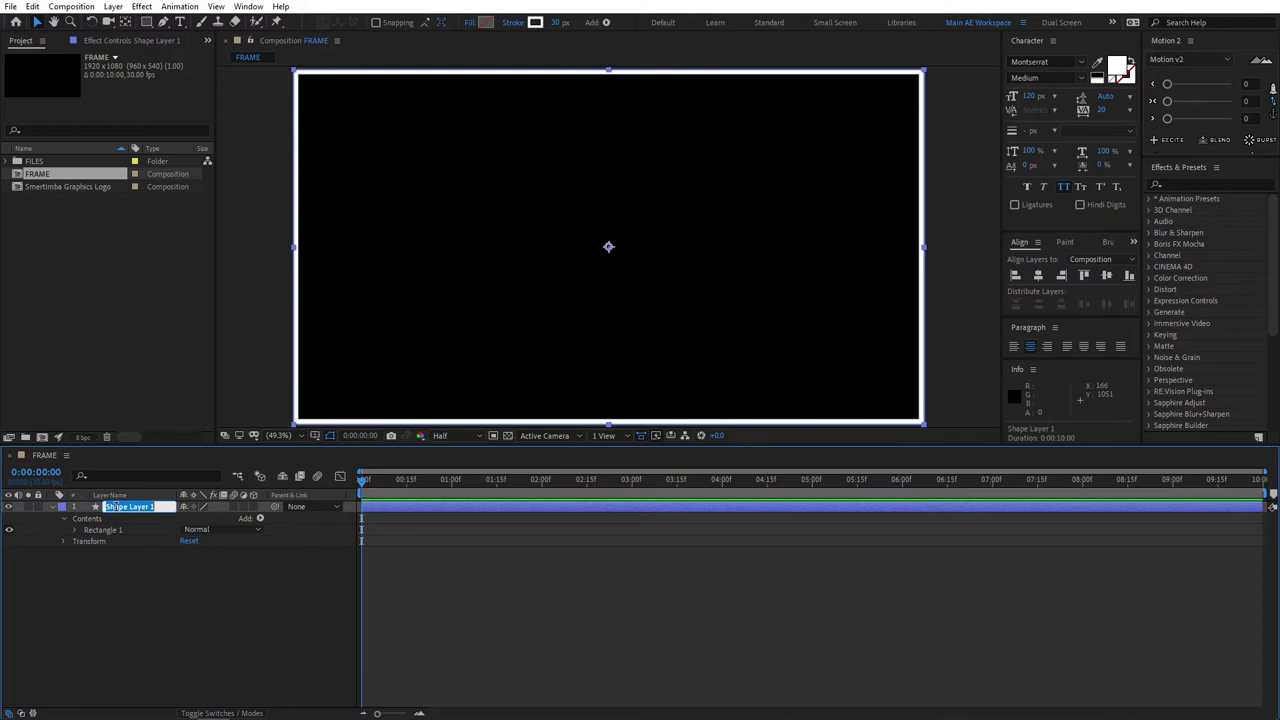
text(FRAME)
click(128, 618)
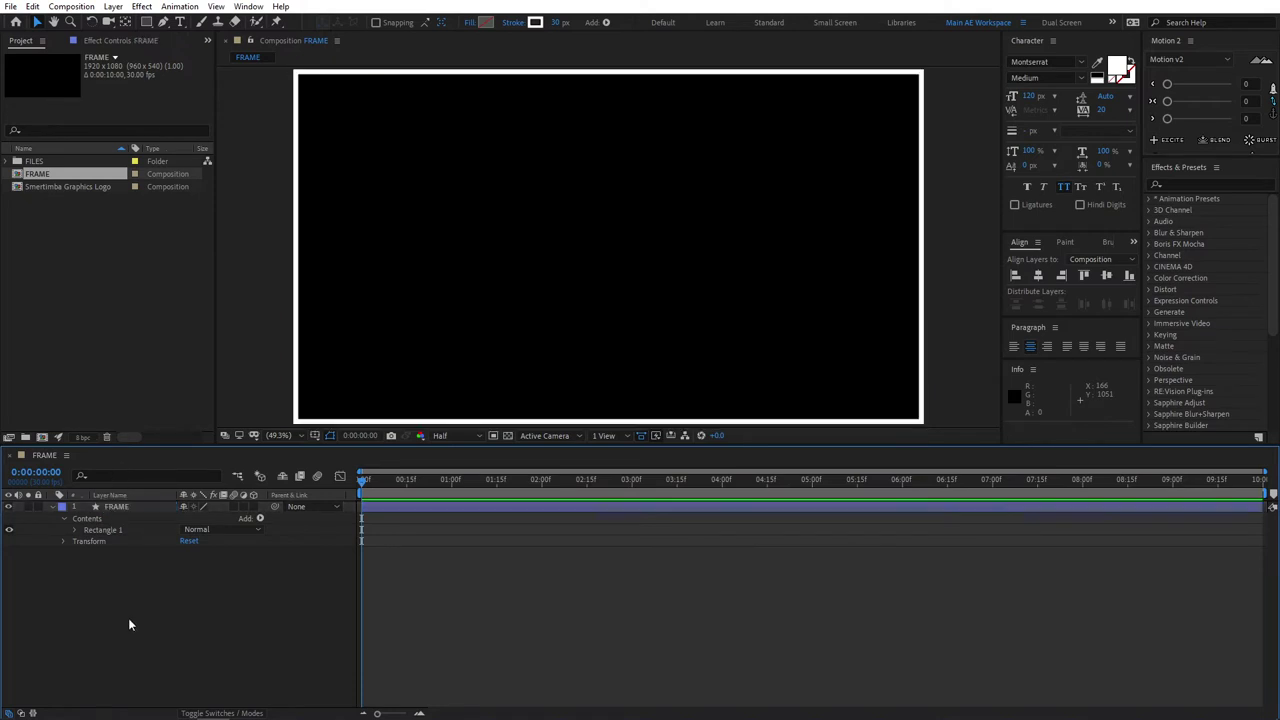
Scale the FRAME layer down to 70%.
click(141, 507)
key(s)
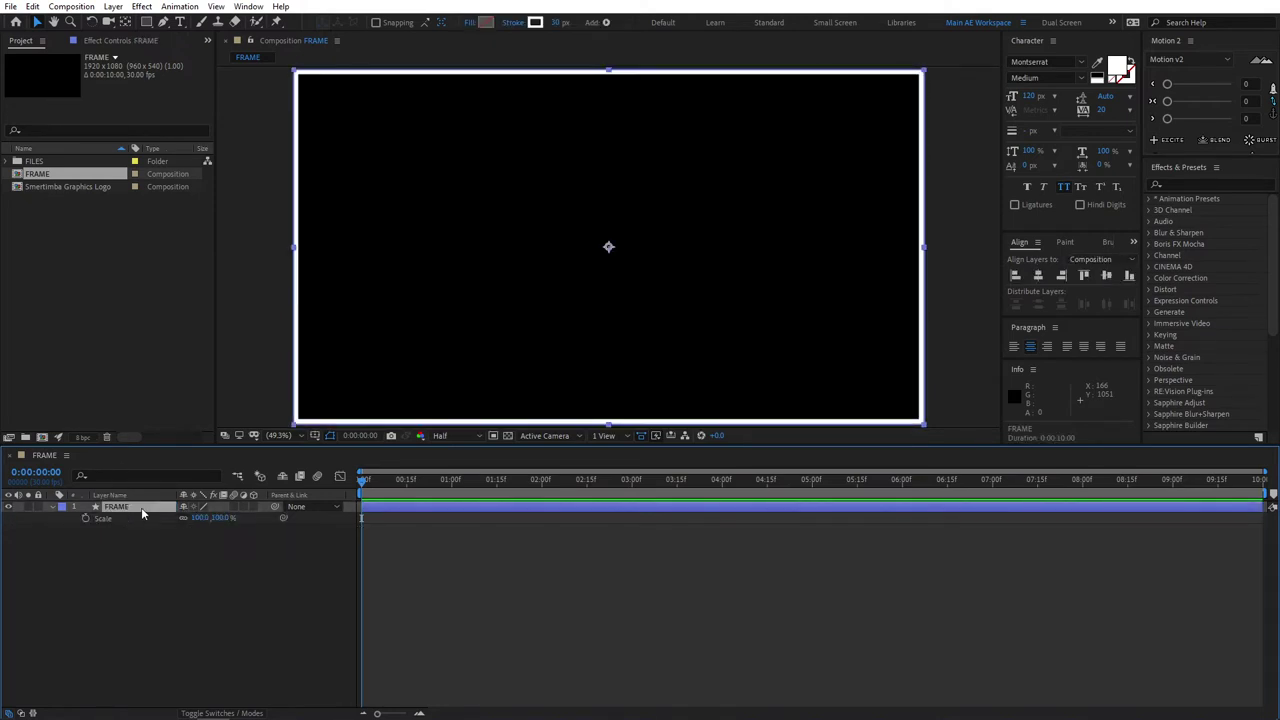
click(199, 519)
text(70)
key(Return)
click(170, 605)
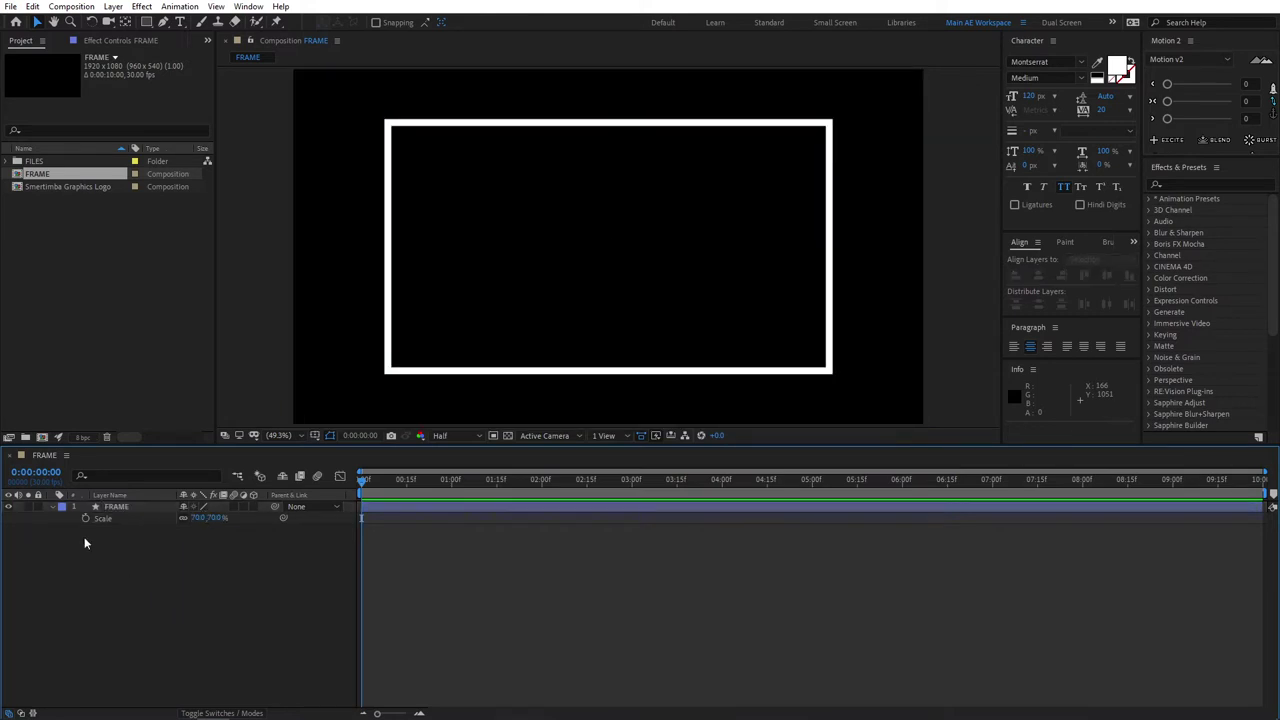
click(53, 507)
click(117, 509)
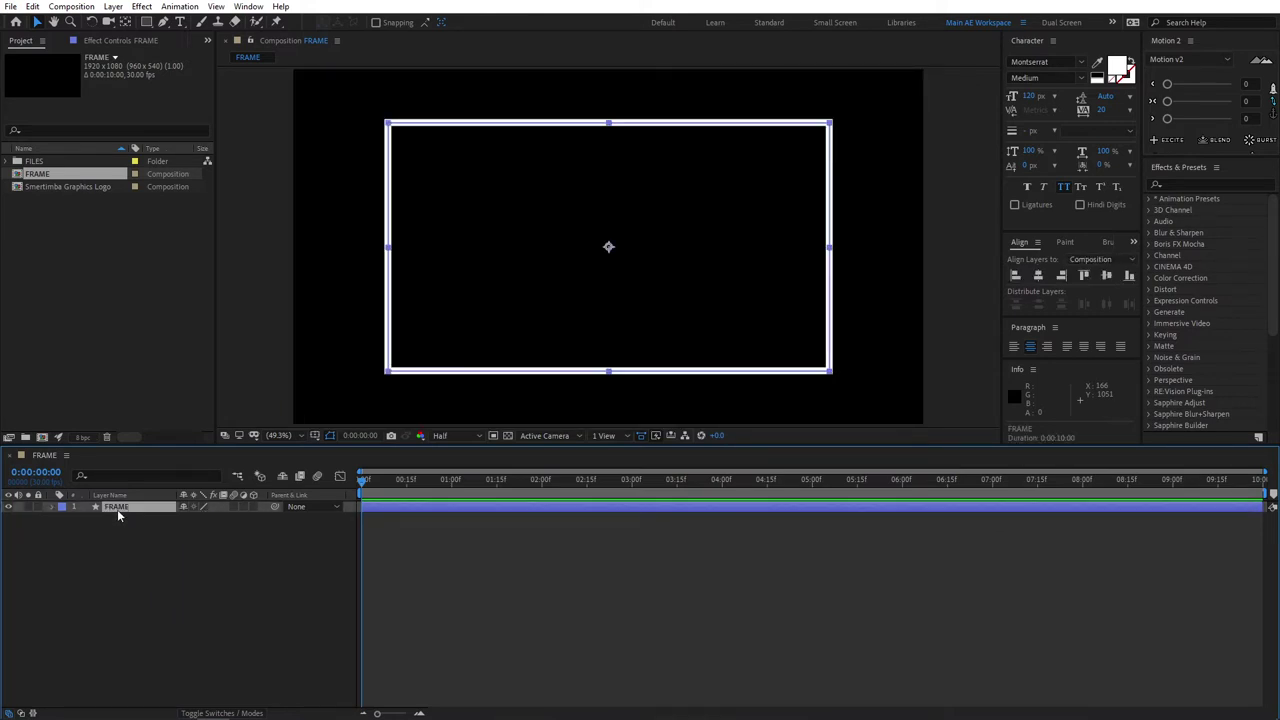
Add a Gradient Overlay layer style to FRAME and open its gradient editor.
click(113, 7)
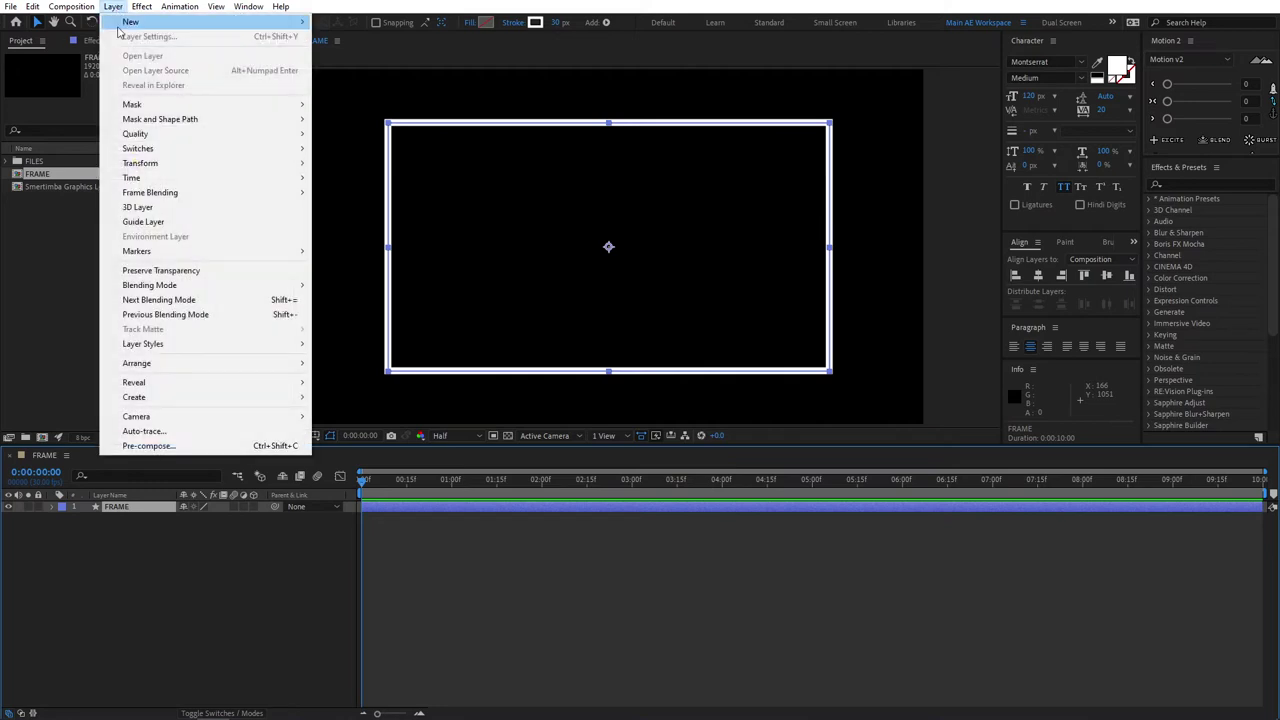
mouse_move(195, 351)
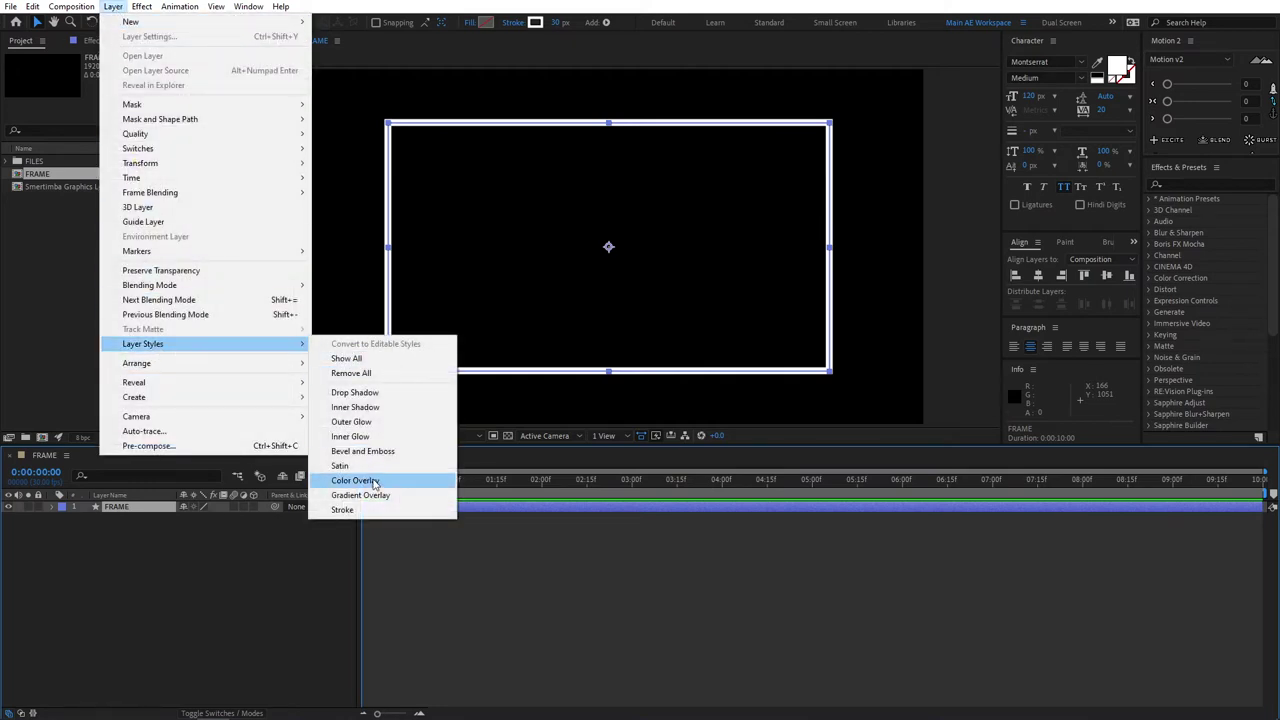
click(400, 498)
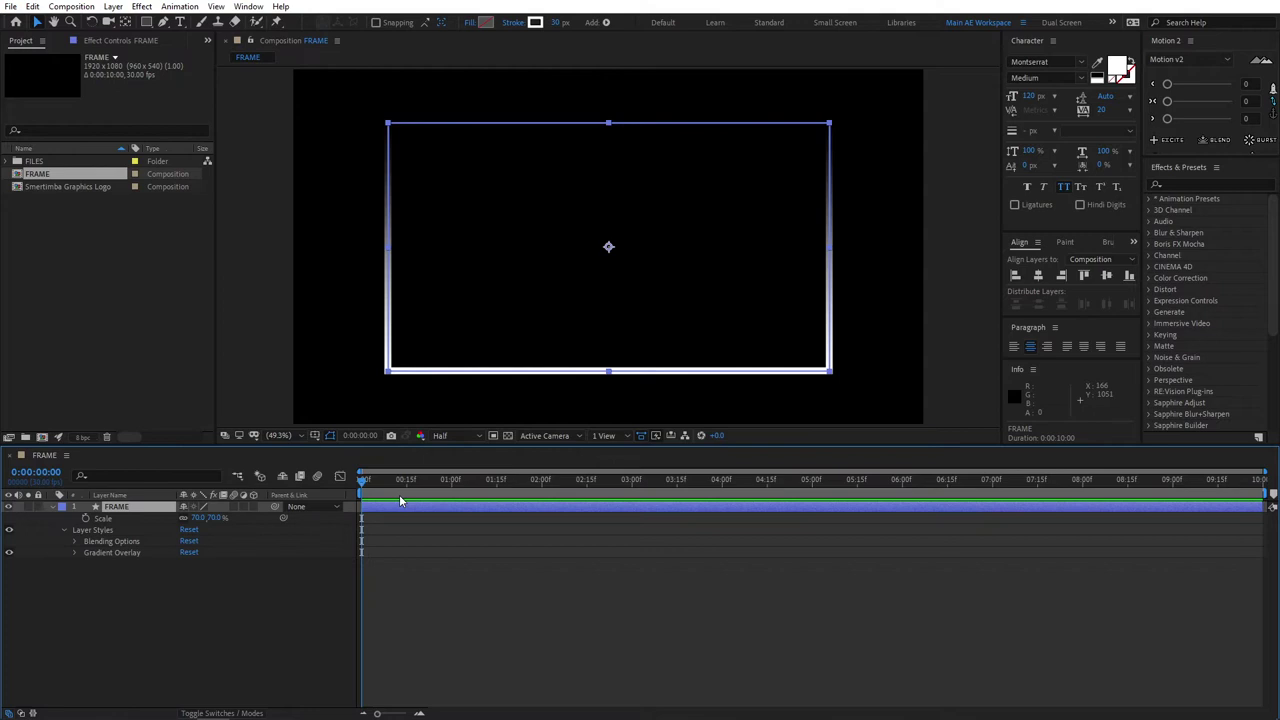
click(74, 553)
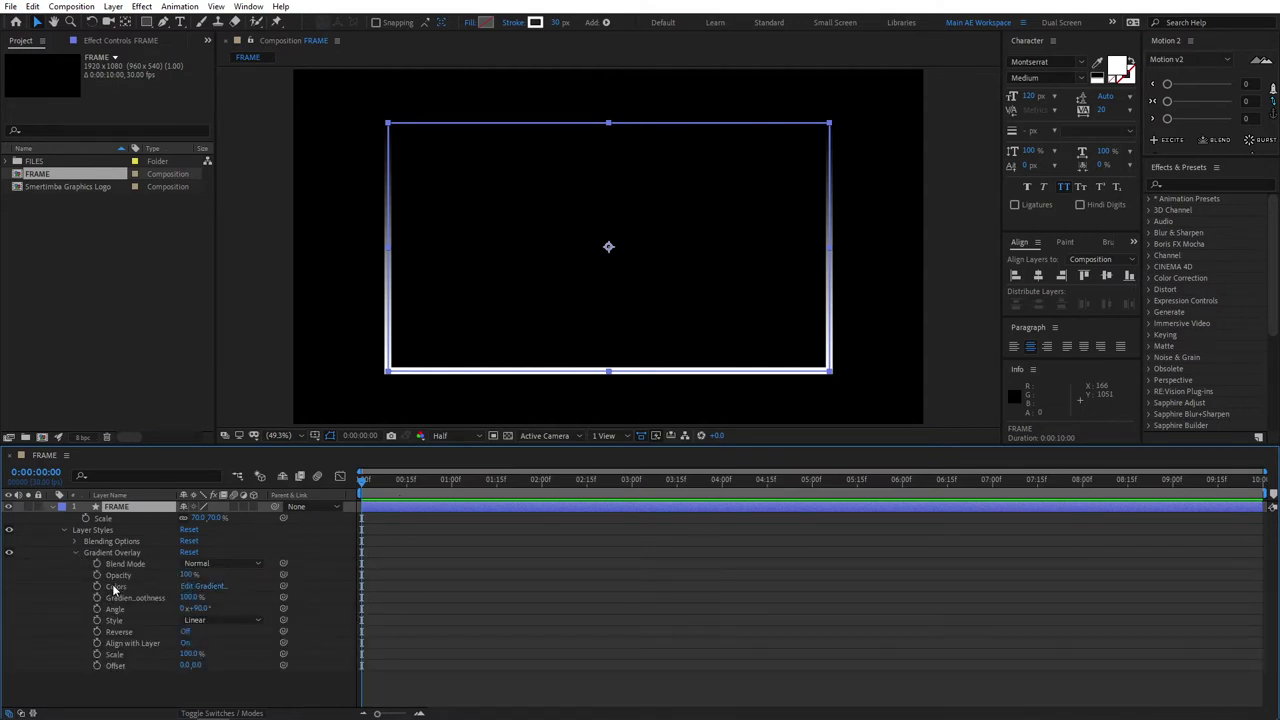
click(208, 587)
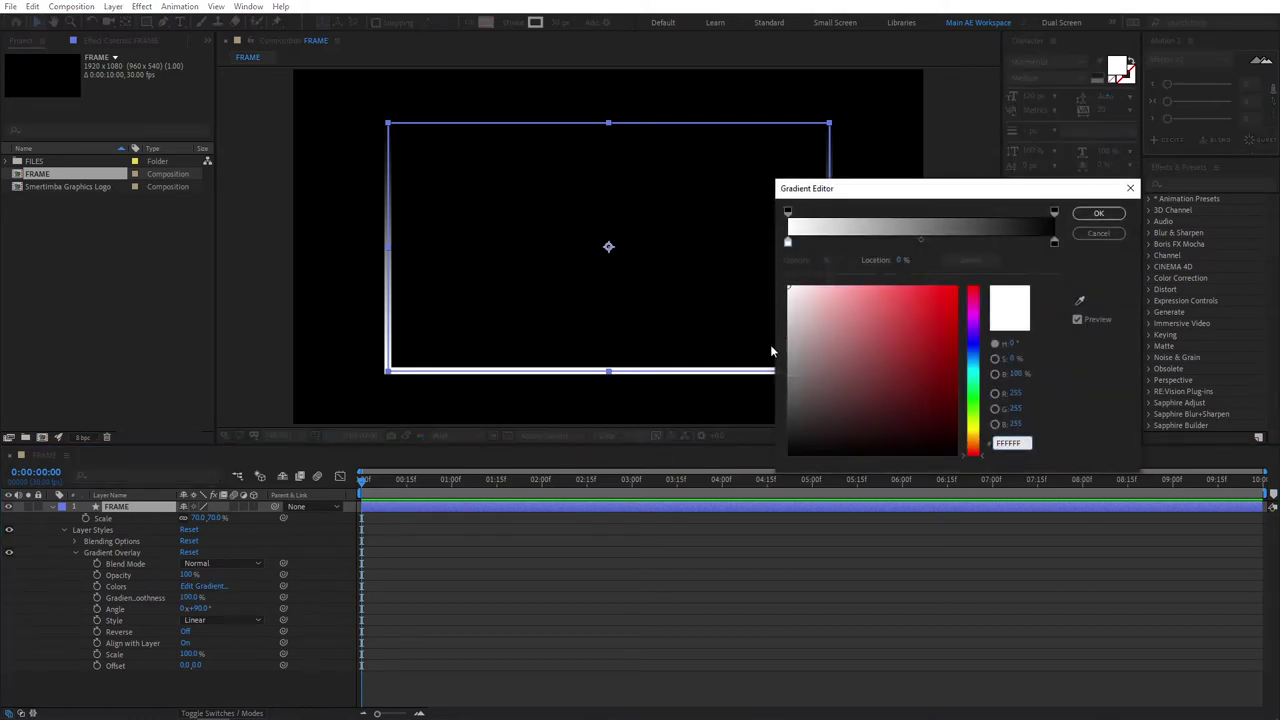
Set the gradient stops to purple 8400FF and green 00FF36.
click(789, 245)
click(973, 345)
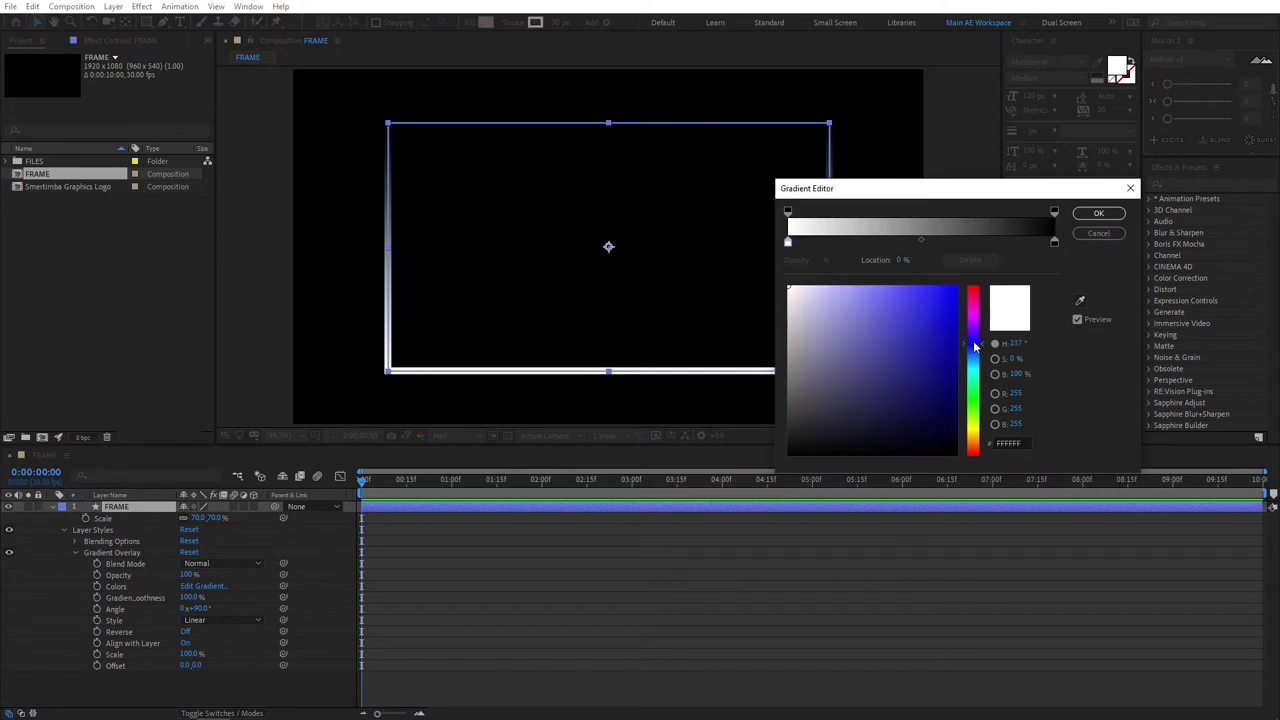
drag(975, 345, 976, 326)
click(955, 289)
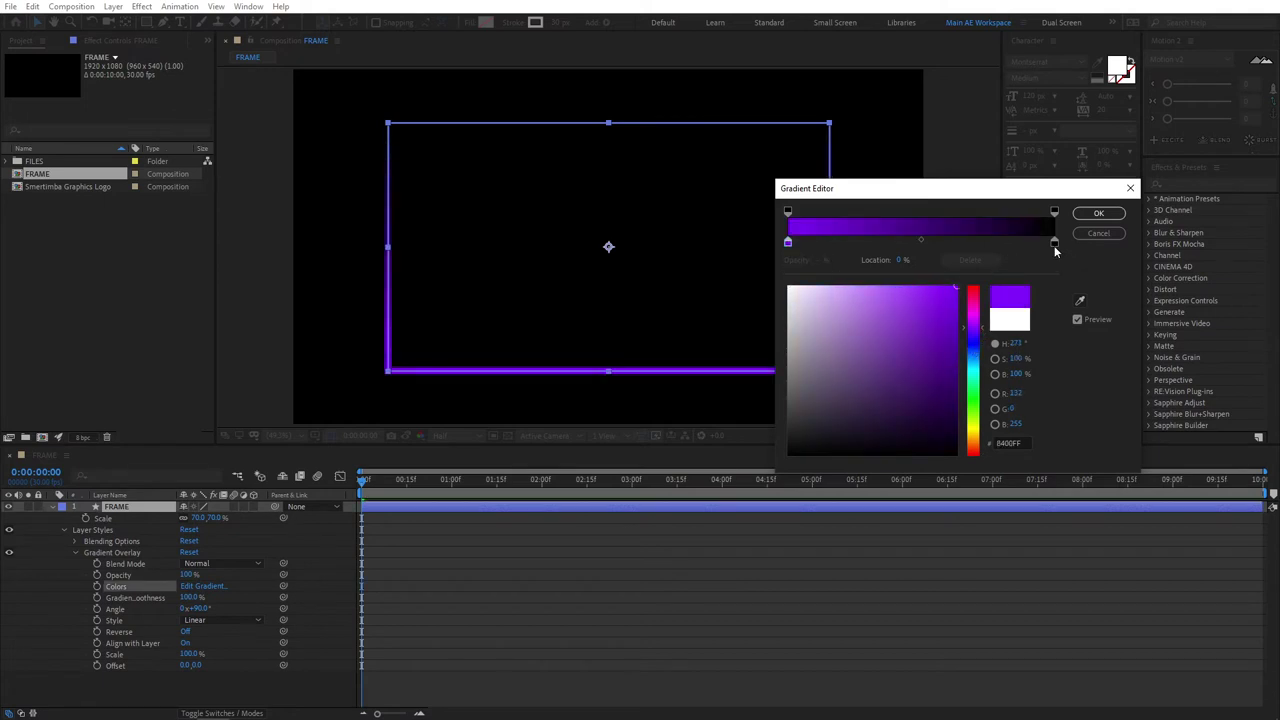
click(1054, 243)
click(975, 393)
click(955, 289)
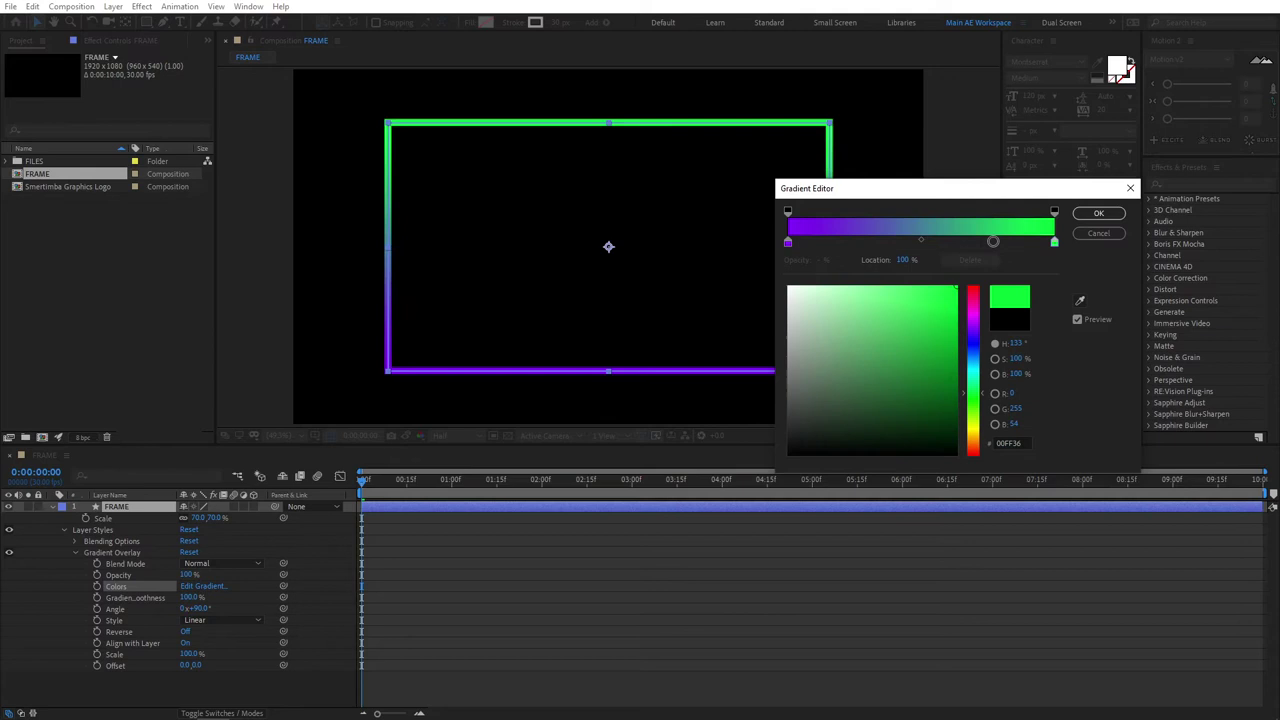
click(1098, 213)
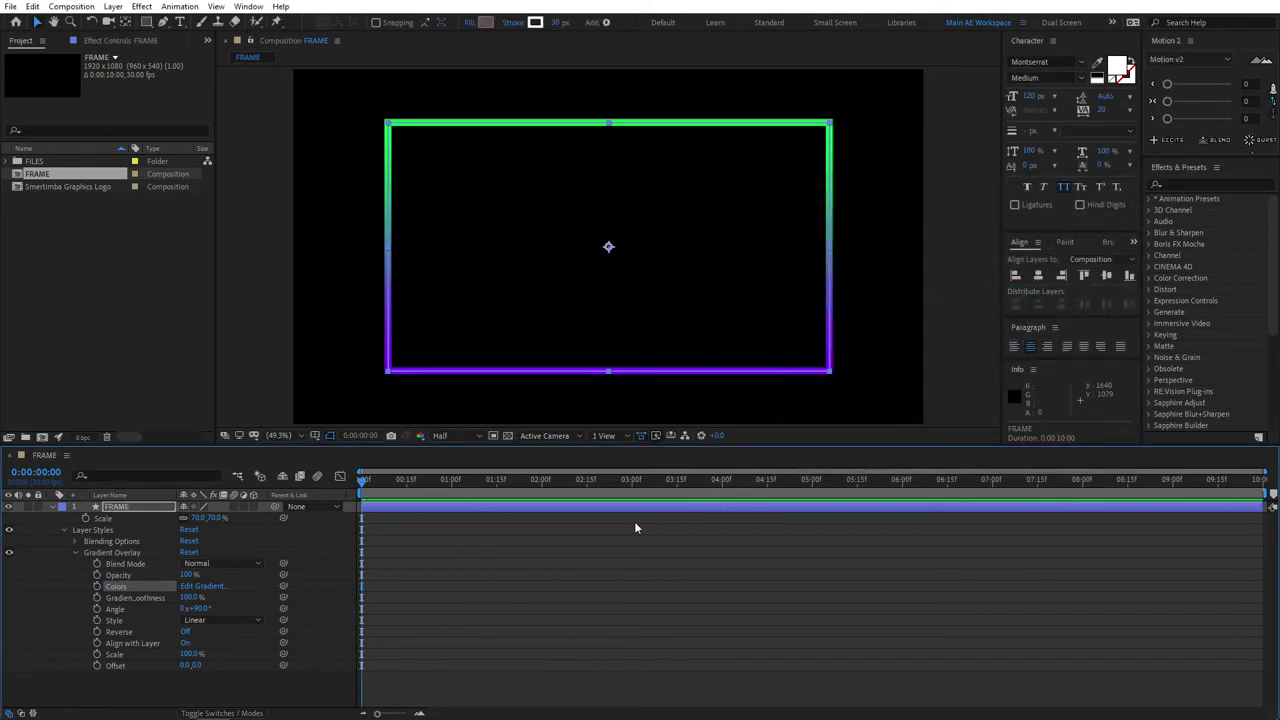
Set the Gradient Overlay Angle to 0°.
click(115, 609)
click(197, 609)
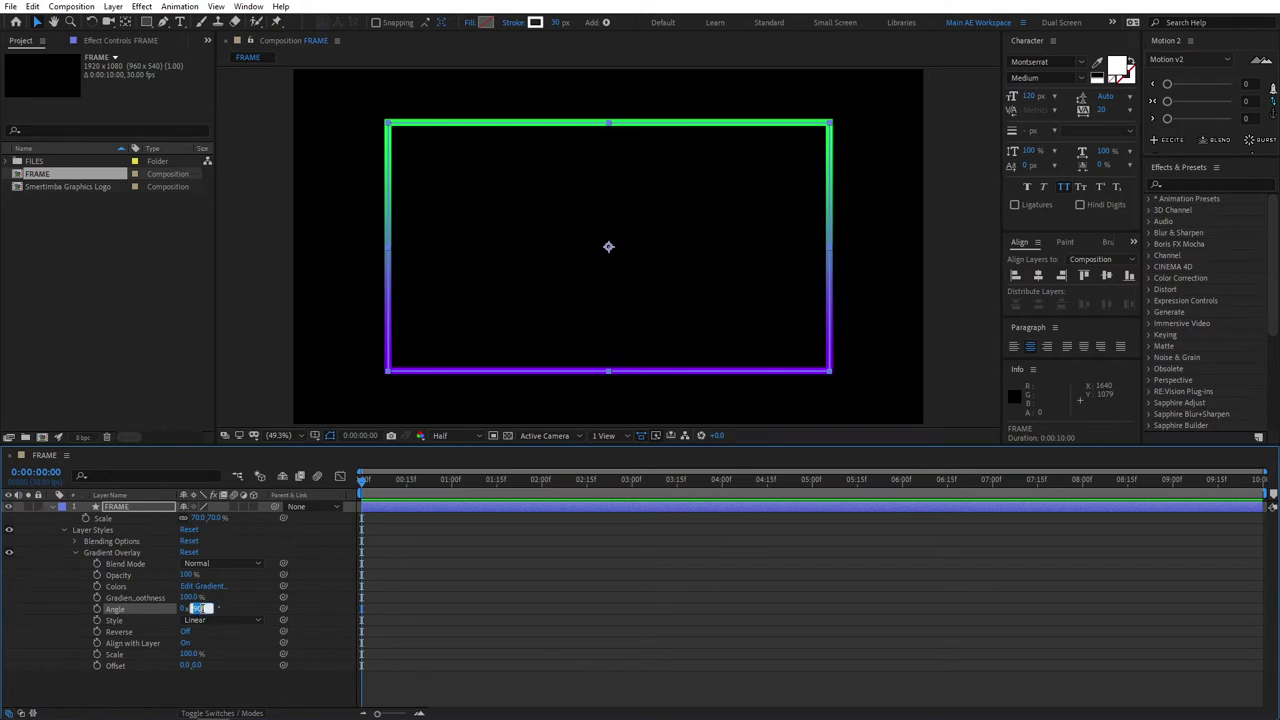
text(0)
key(Return)
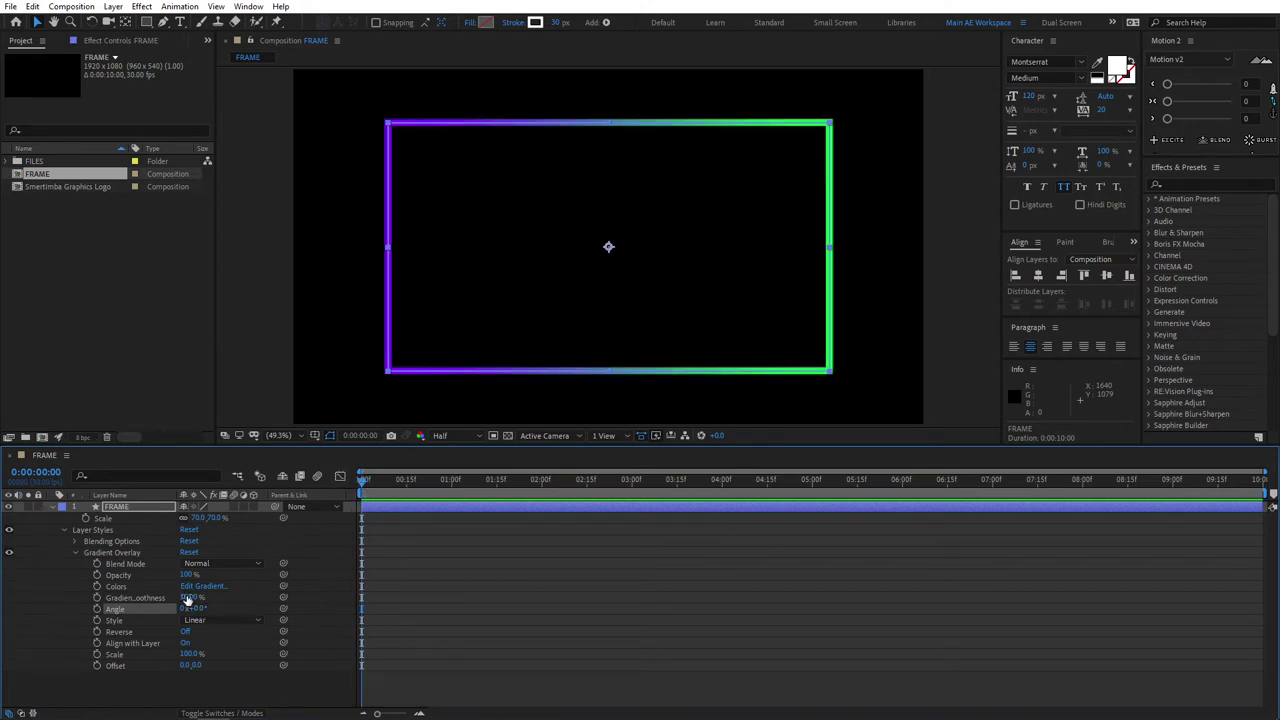
Keyframe the gradient Angle from 0 to 1 revolution across the comp, then preview.
click(97, 609)
drag(1100, 480, 1260, 480)
click(185, 608)
text(1)
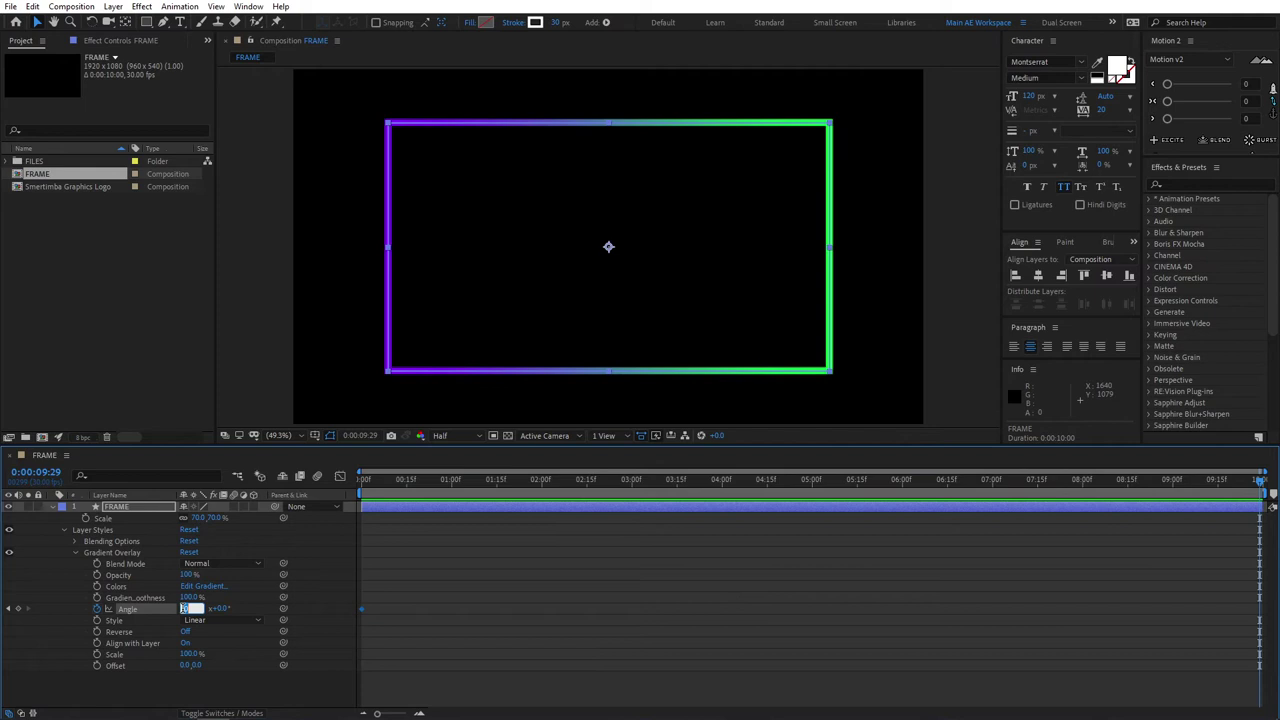
key(Return)
drag(397, 486, 362, 486)
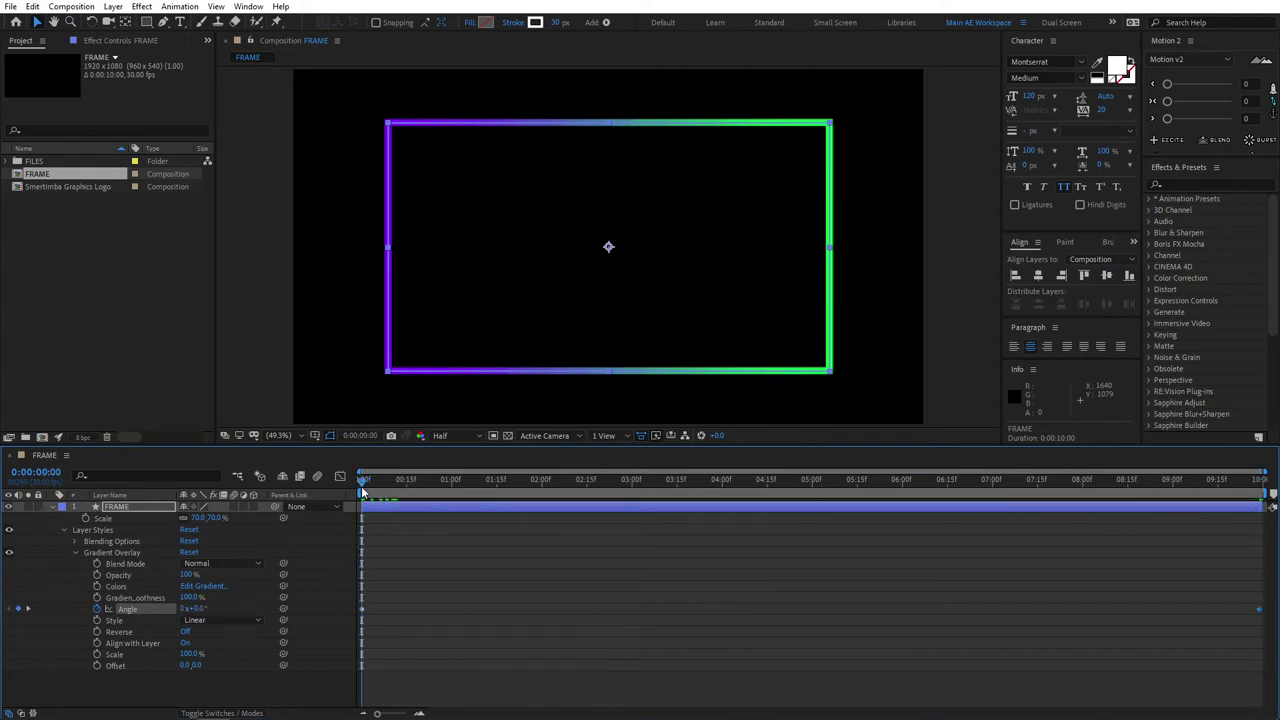
key(space)
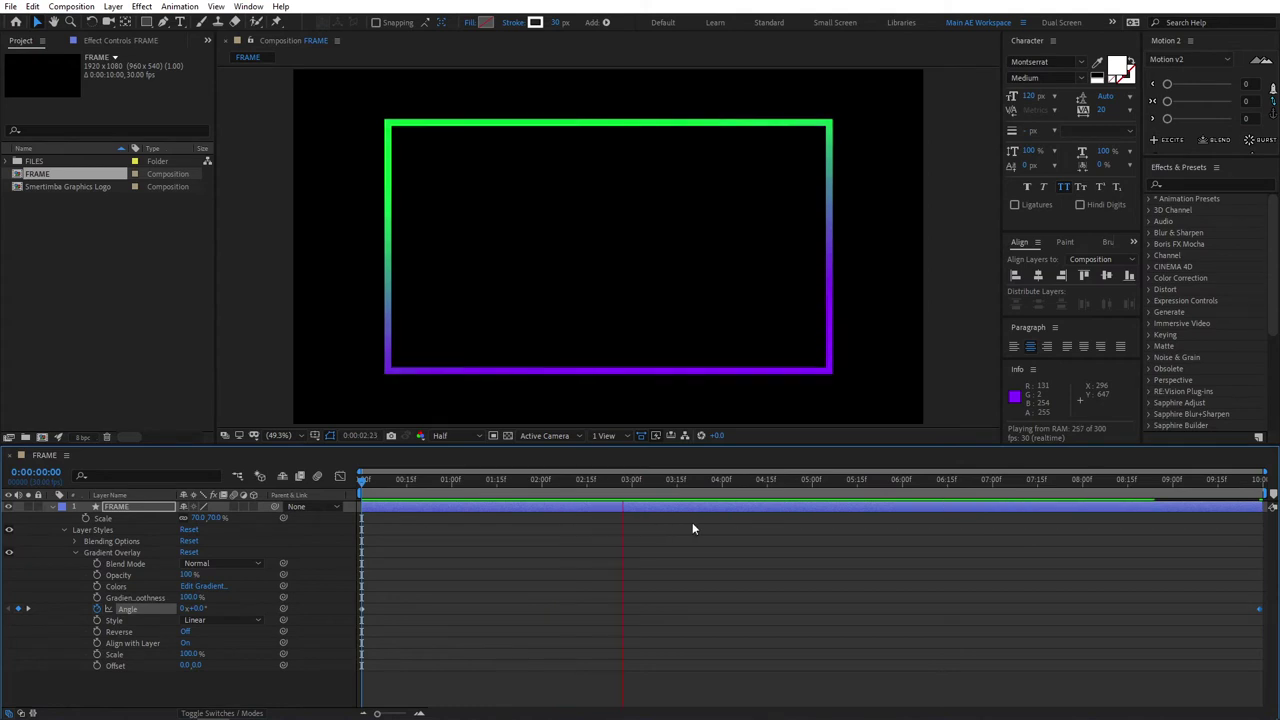
key(space)
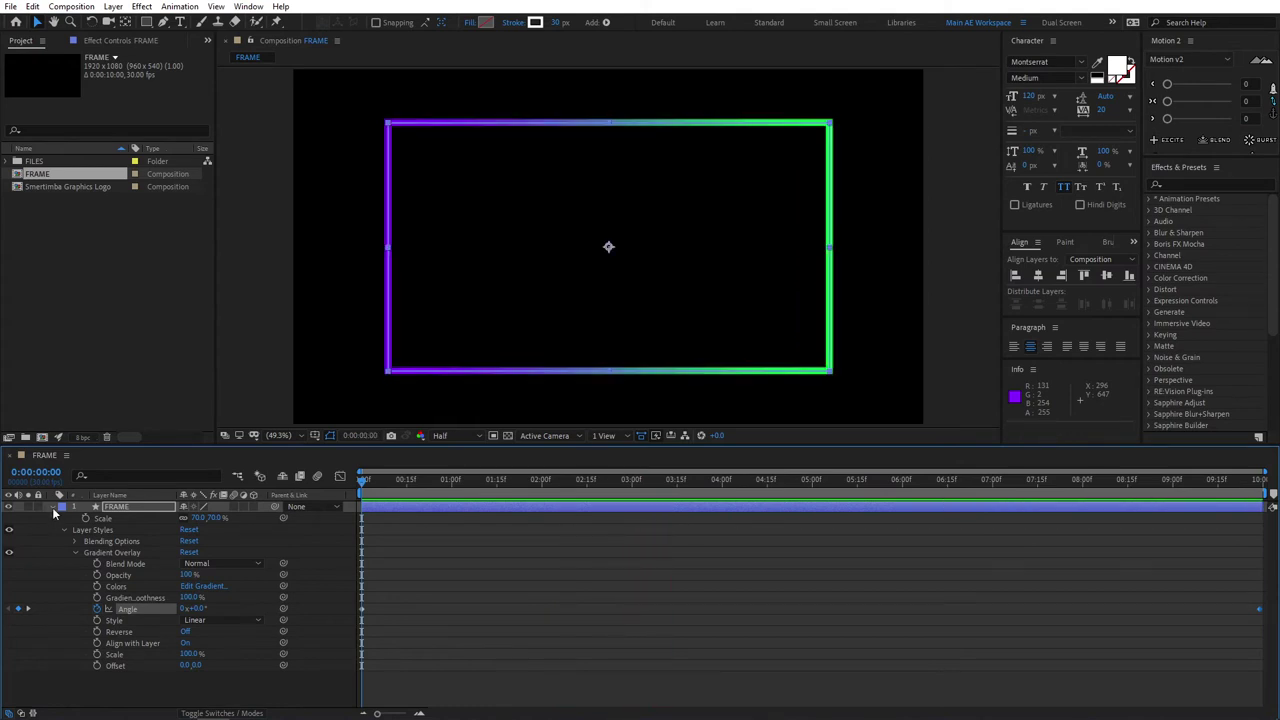
Duplicate FRAME with Ctrl+D, rename the copy GLOW, and move it below FRAME.
click(52, 507)
click(110, 610)
click(115, 505)
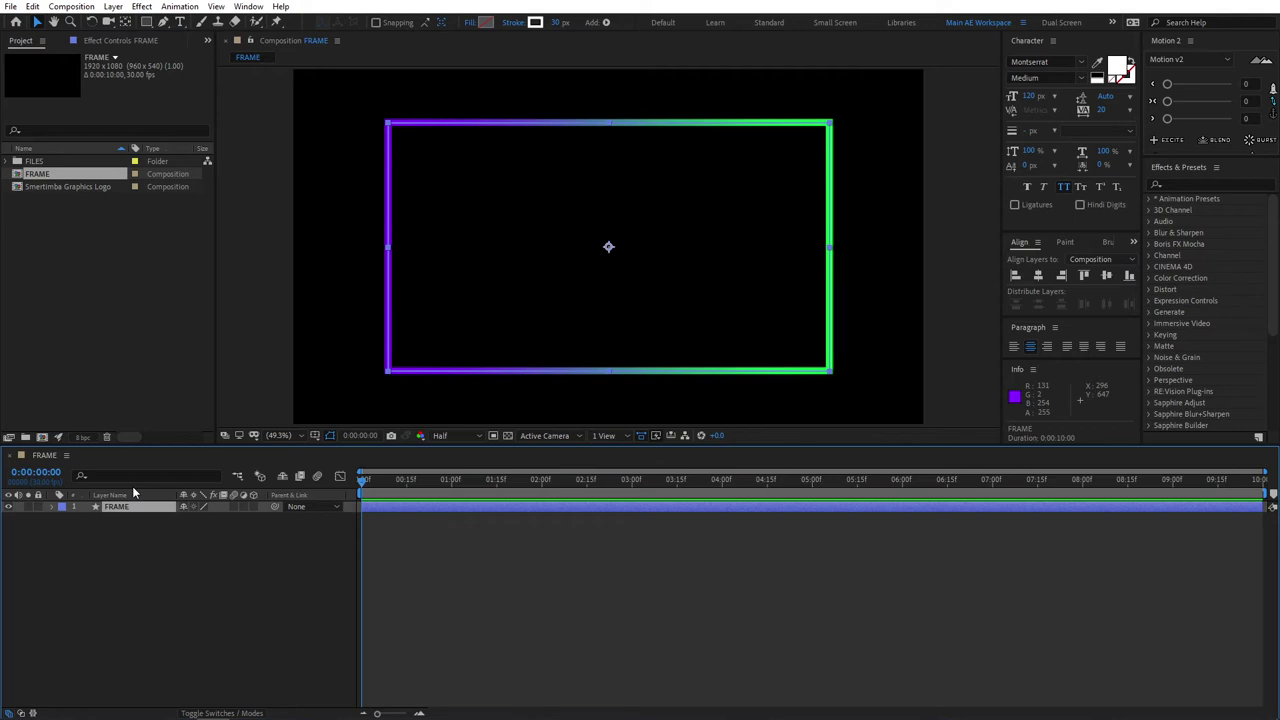
key(ctrl+d)
key(Return)
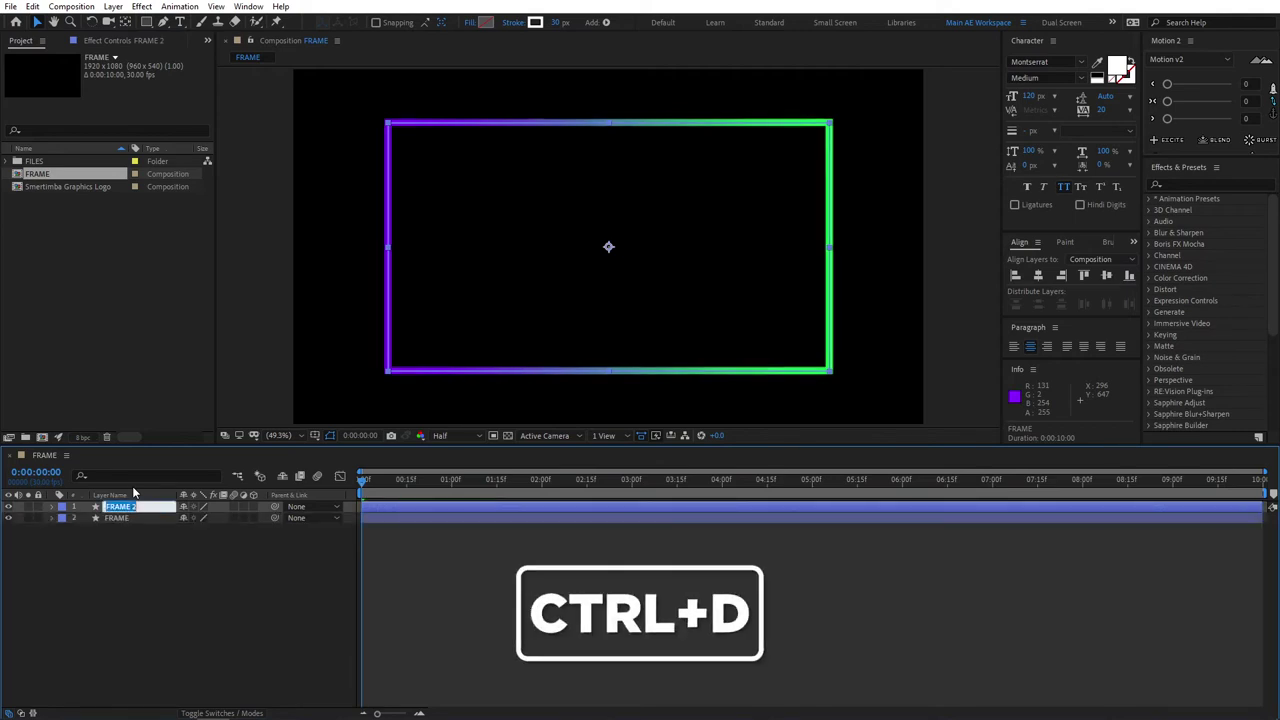
text(GLOW)
click(133, 545)
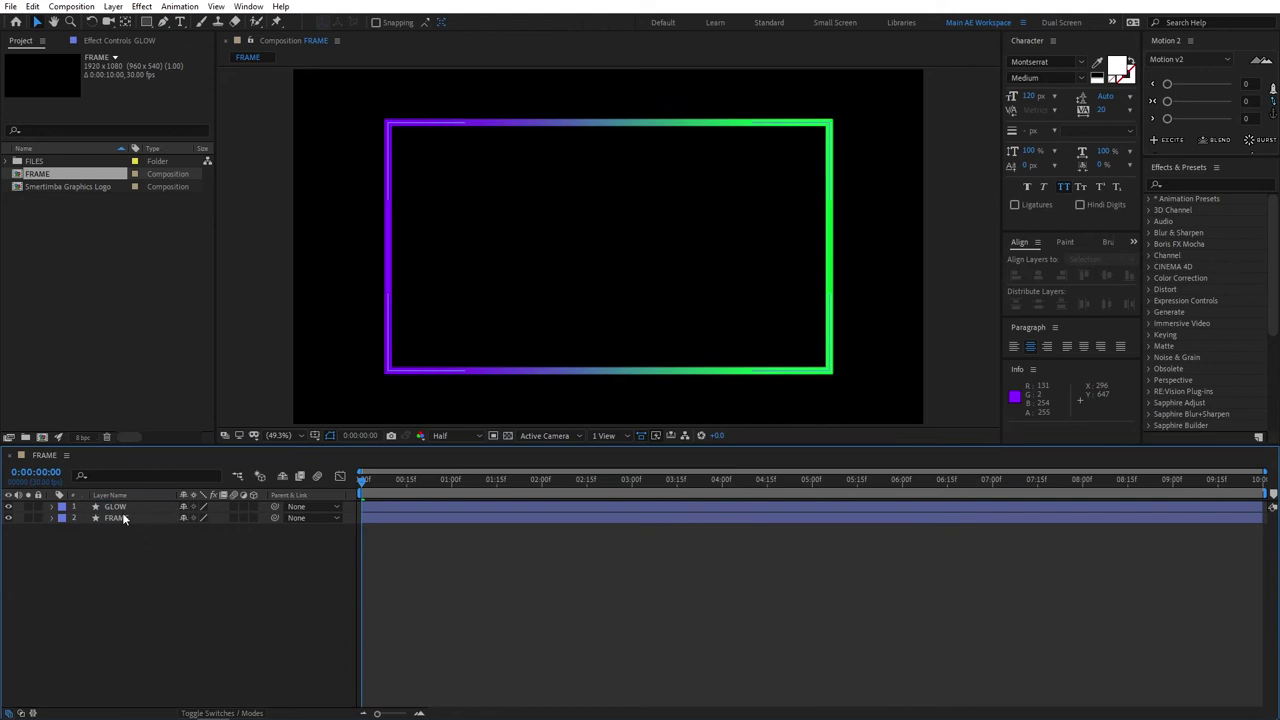
drag(121, 511, 120, 535)
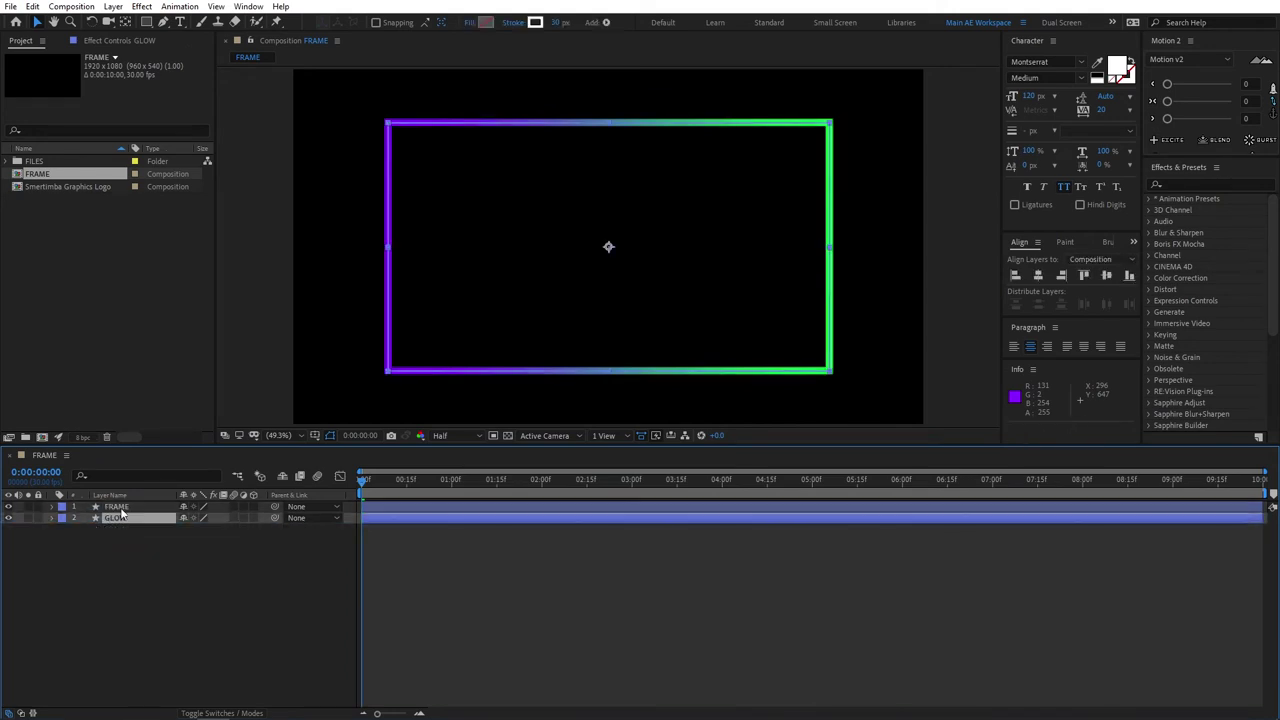
Apply Gaussian Blur to the GLOW layer with Blurriness 200.
click(129, 577)
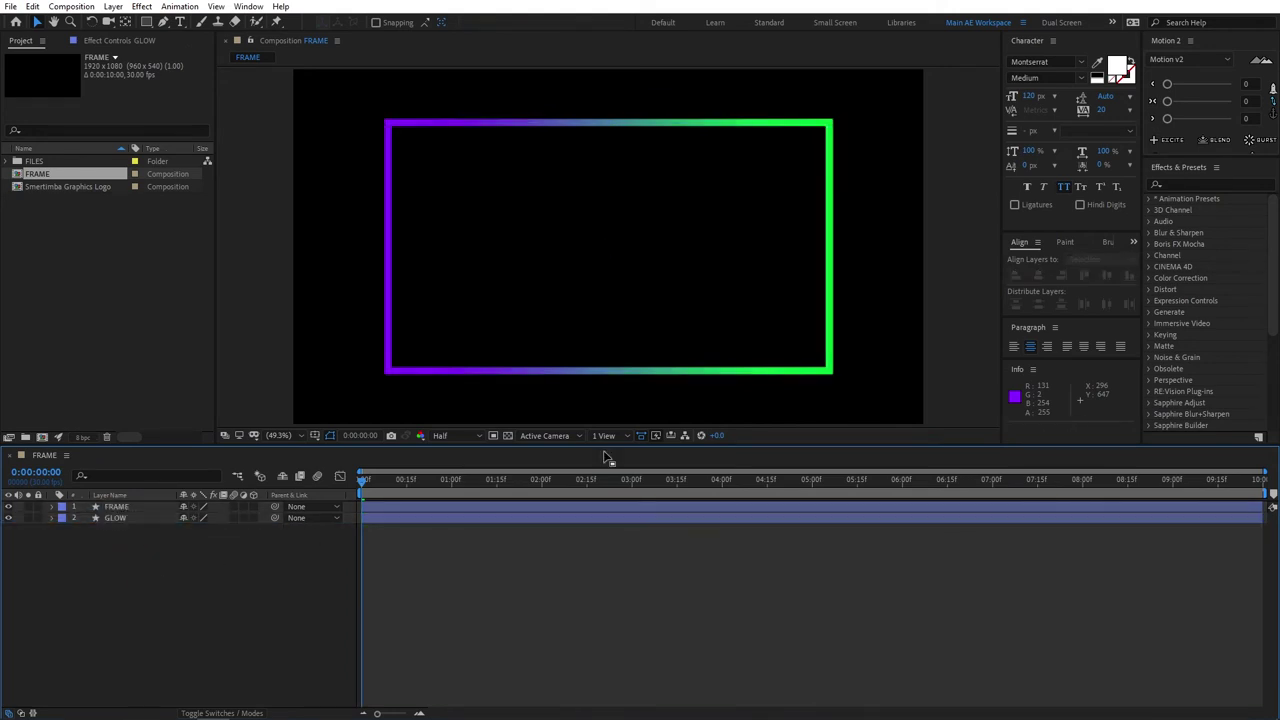
click(1208, 184)
text(gau)
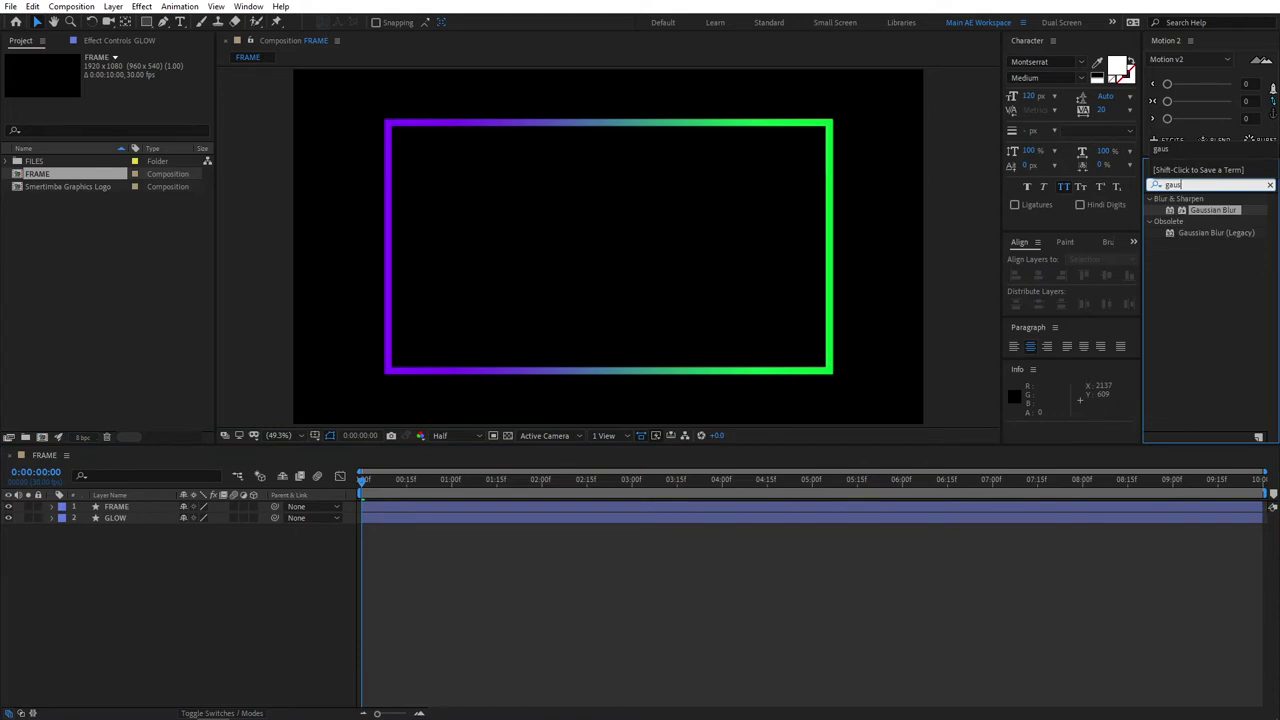
text(s)
drag(1216, 211, 125, 526)
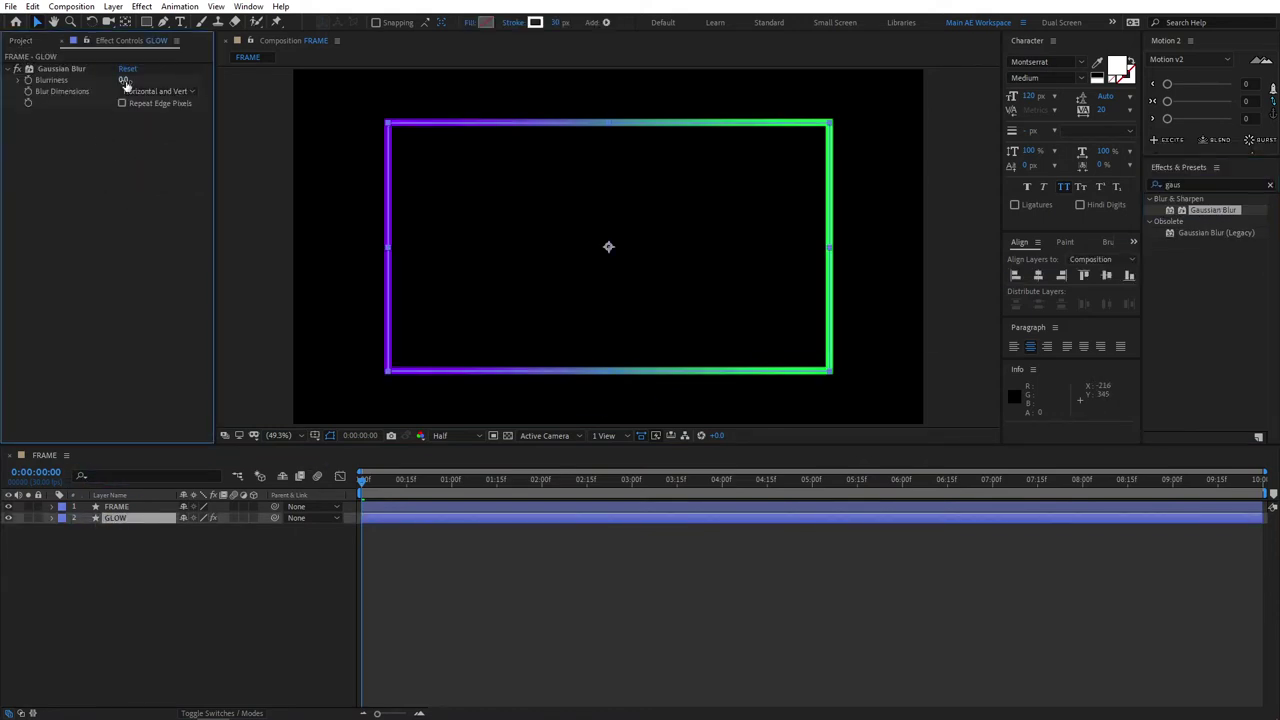
drag(125, 80, 201, 91)
click(125, 80)
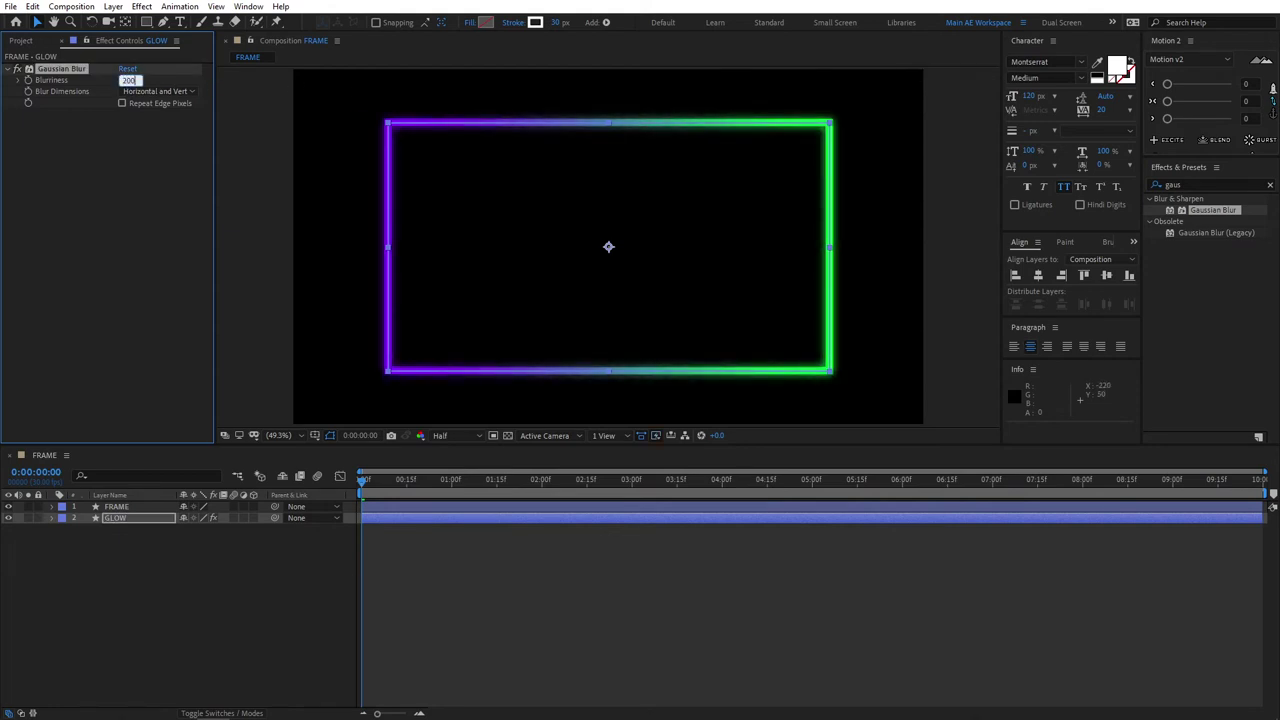
key(Return)
click(117, 222)
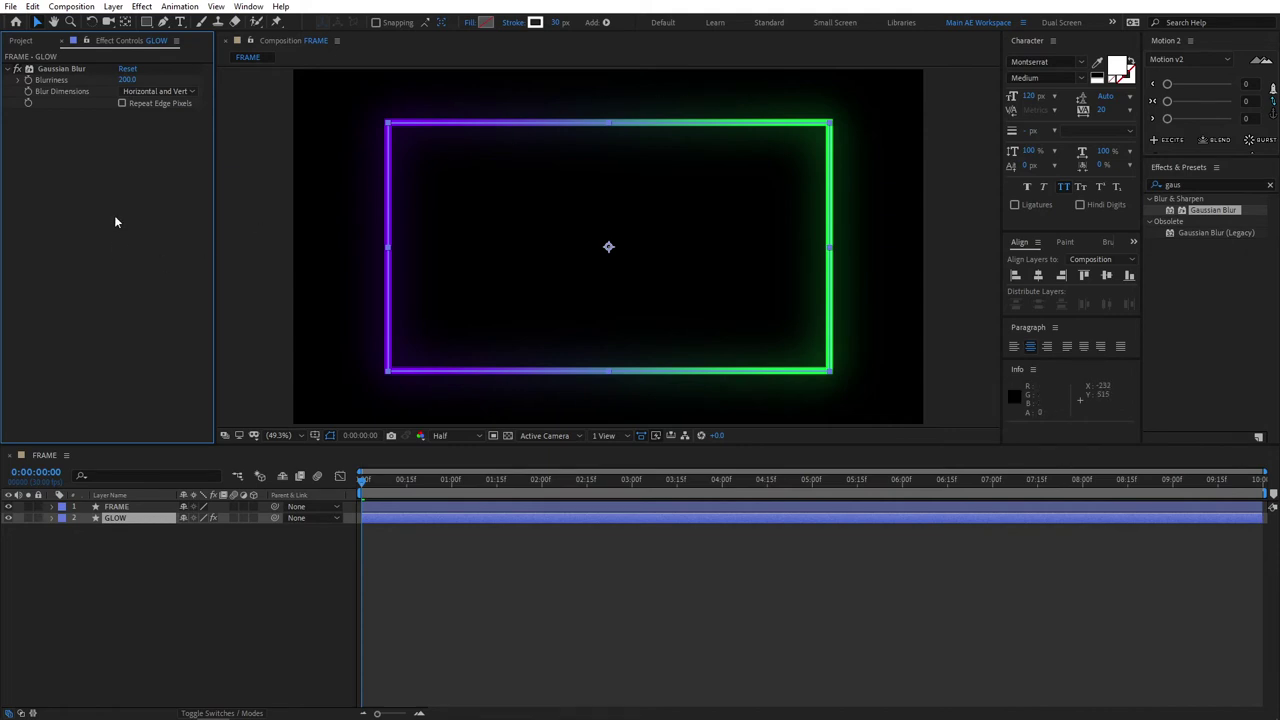
Give GLOW's Opacity a wiggle(1,50) expression and preview the flickering halo.
click(121, 524)
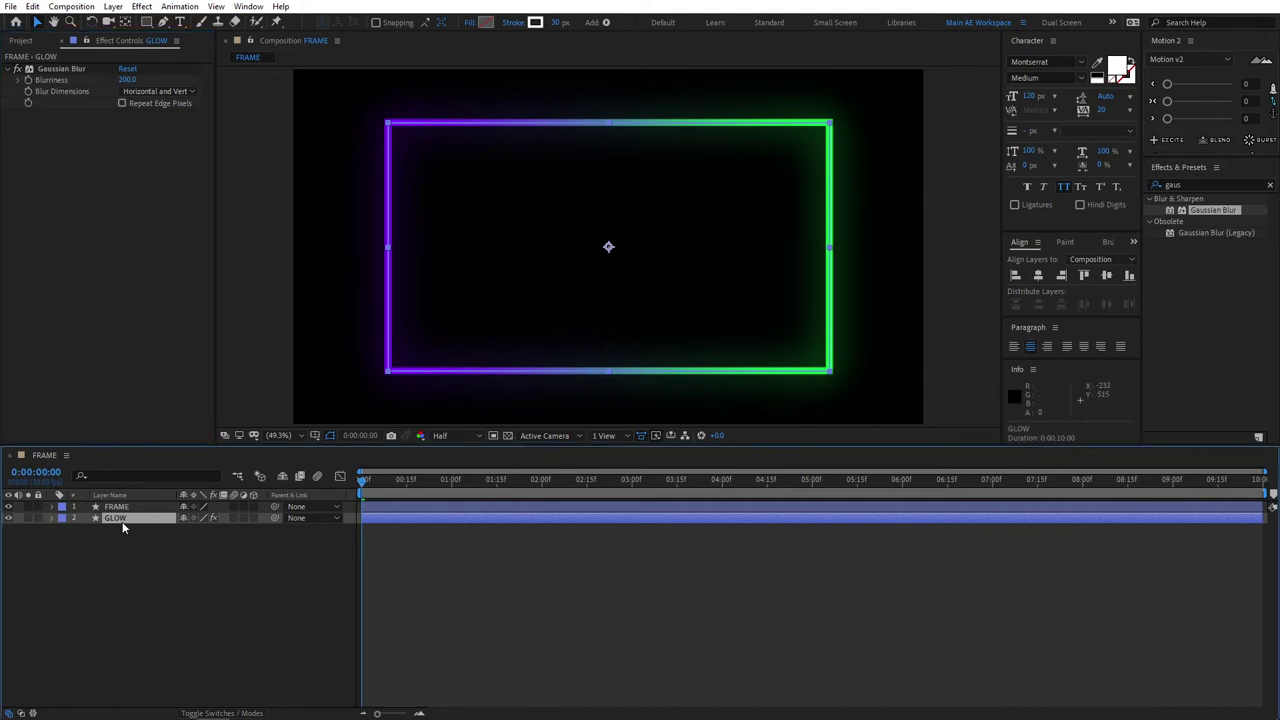
key(t)
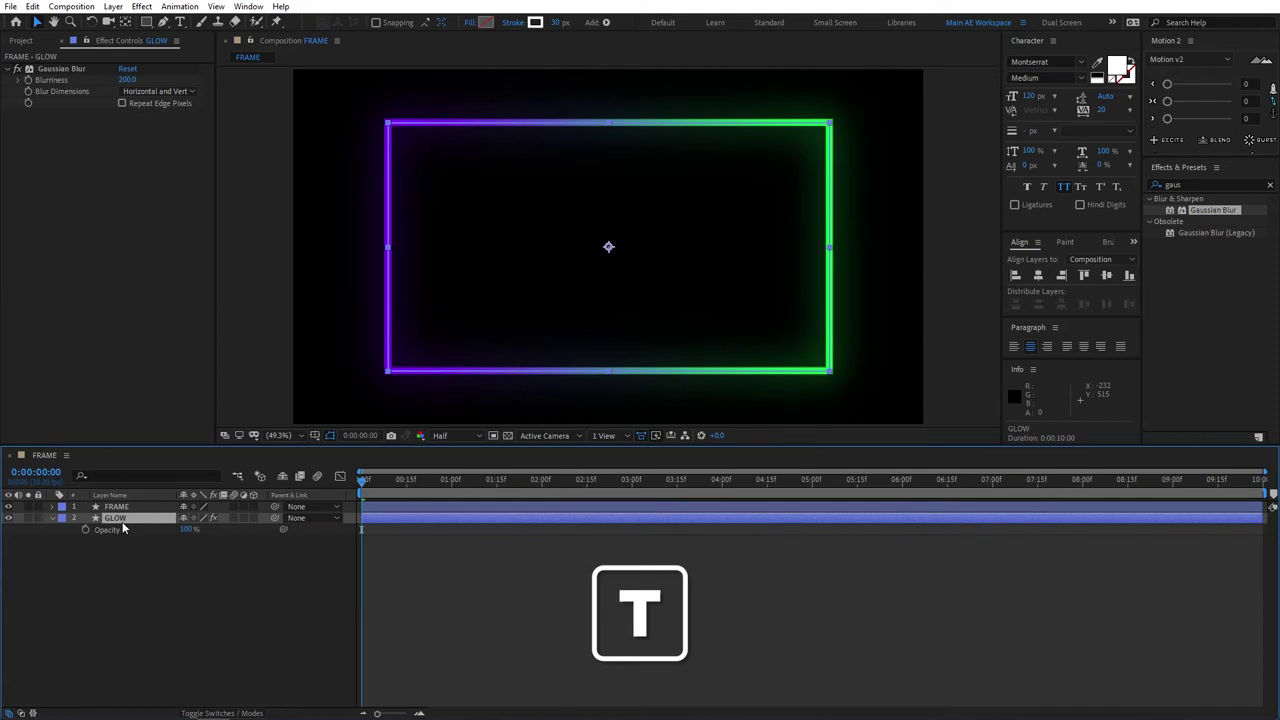
alt+click(85, 530)
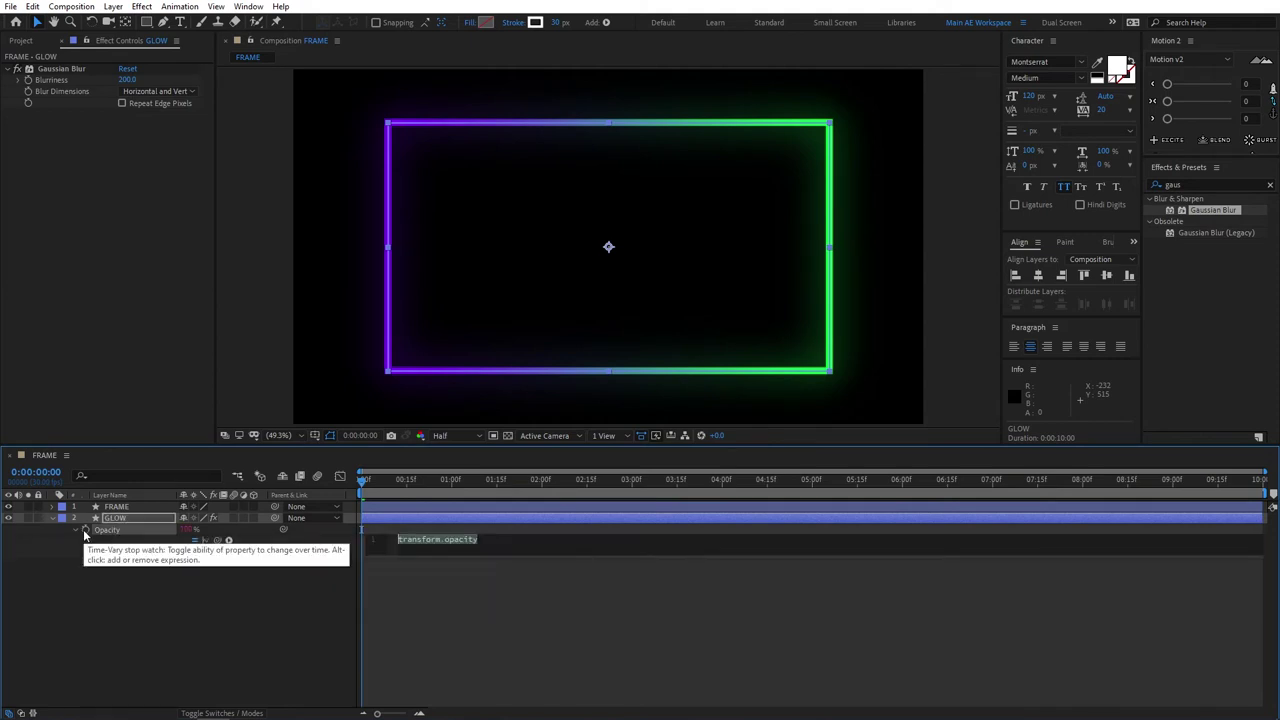
text(wiggle)
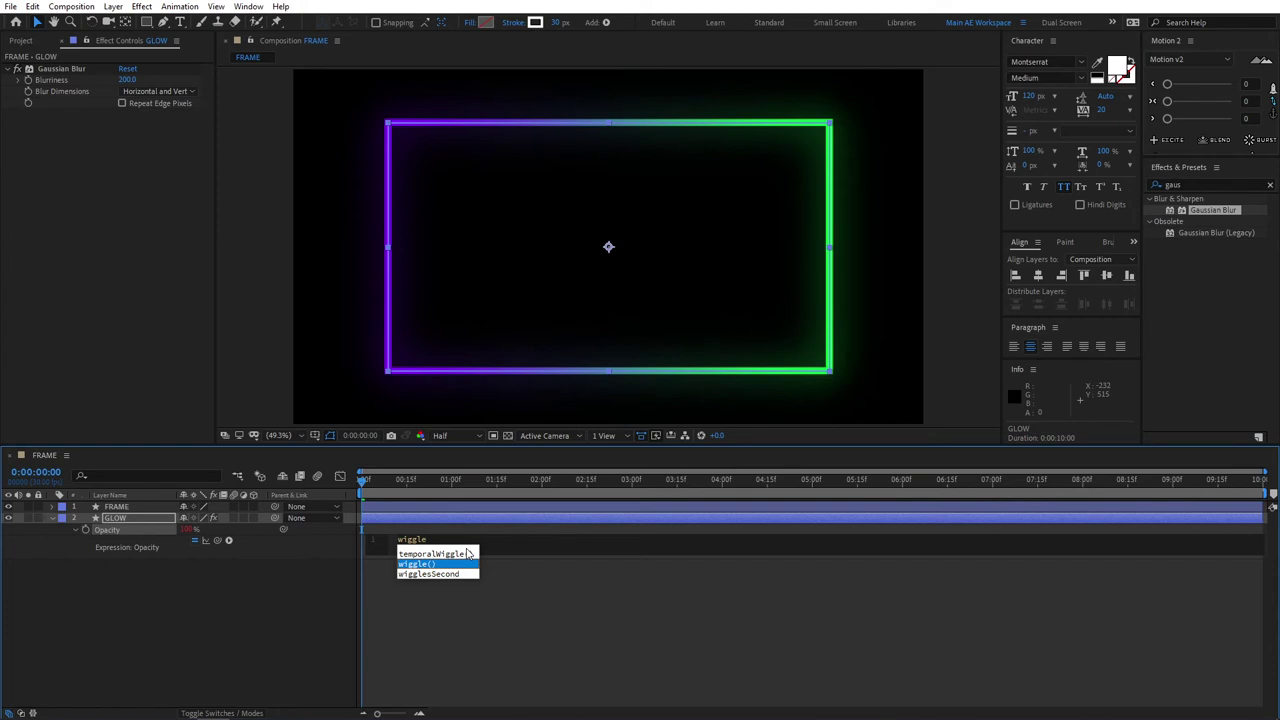
key(Return)
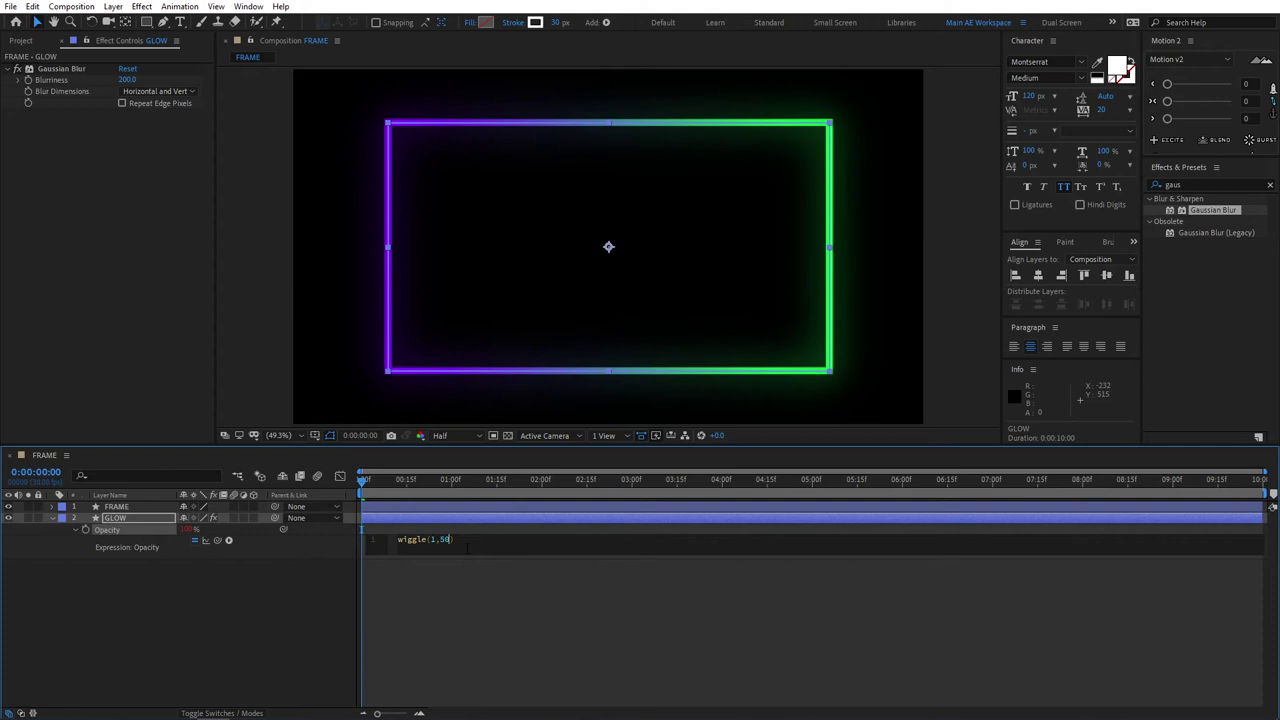
click(311, 614)
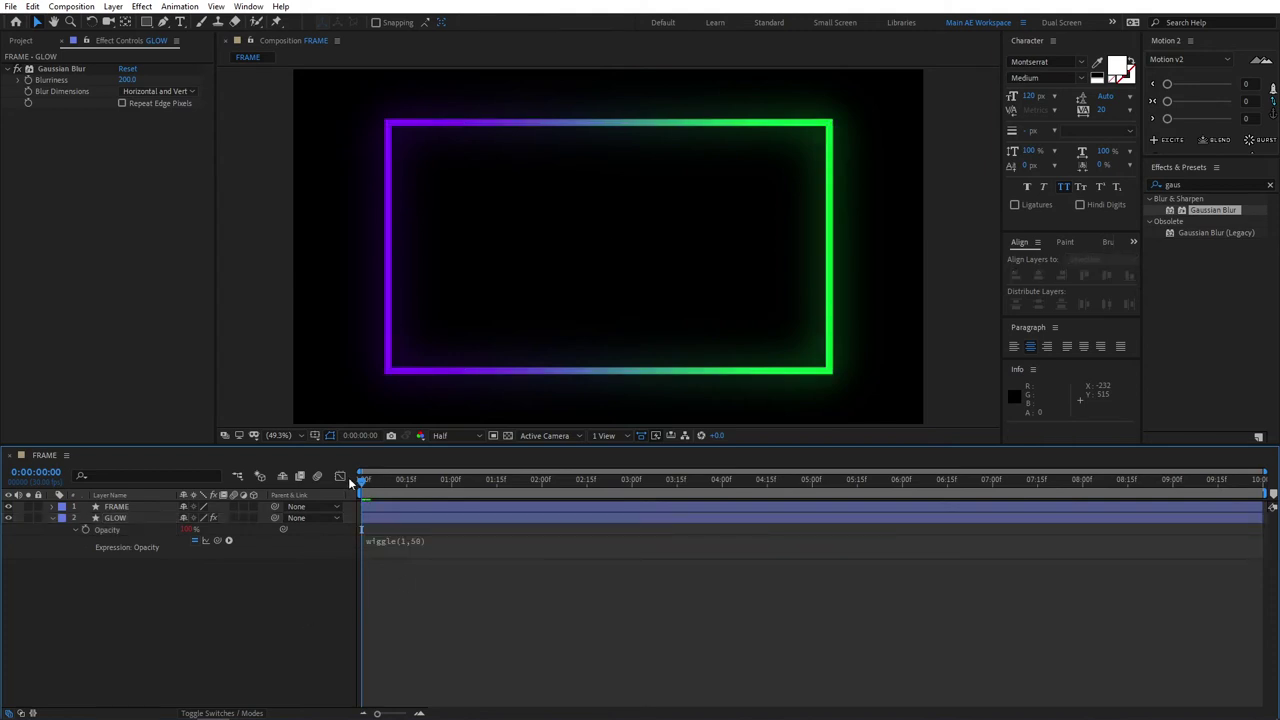
key(space)
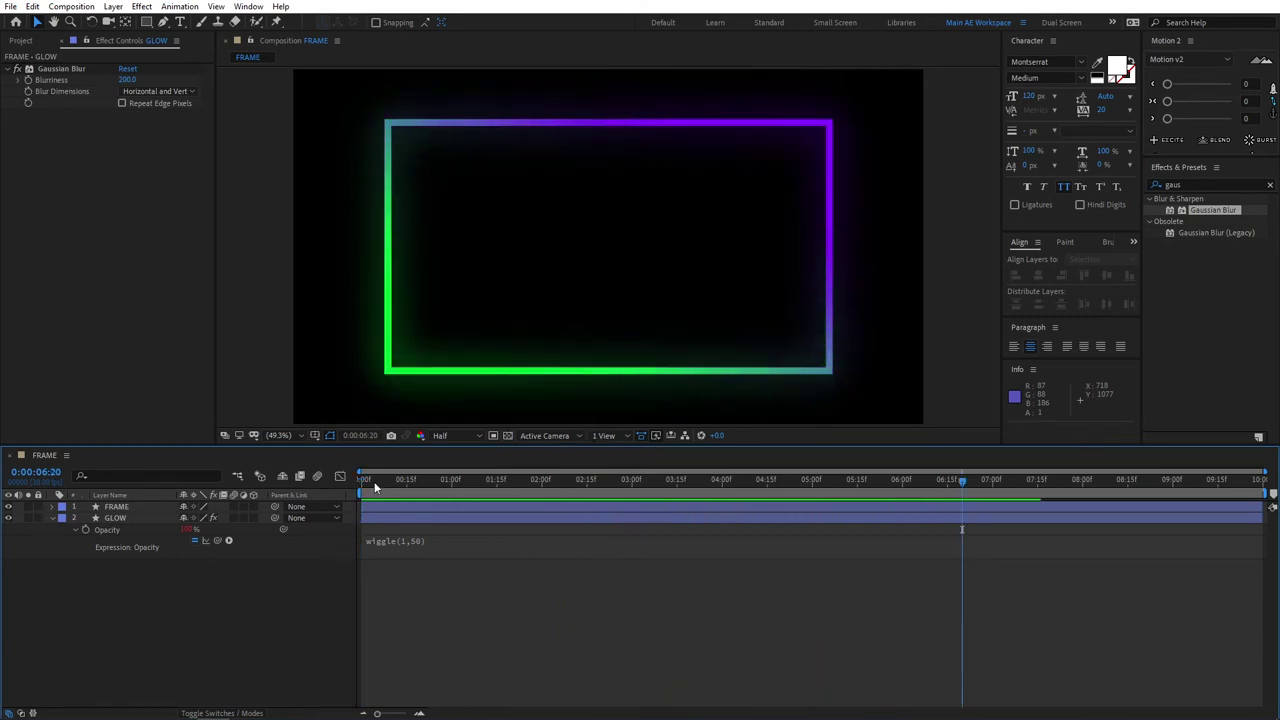
key(space)
Increase the GLOW layer's stroke width for a wider, brighter halo.
click(115, 518)
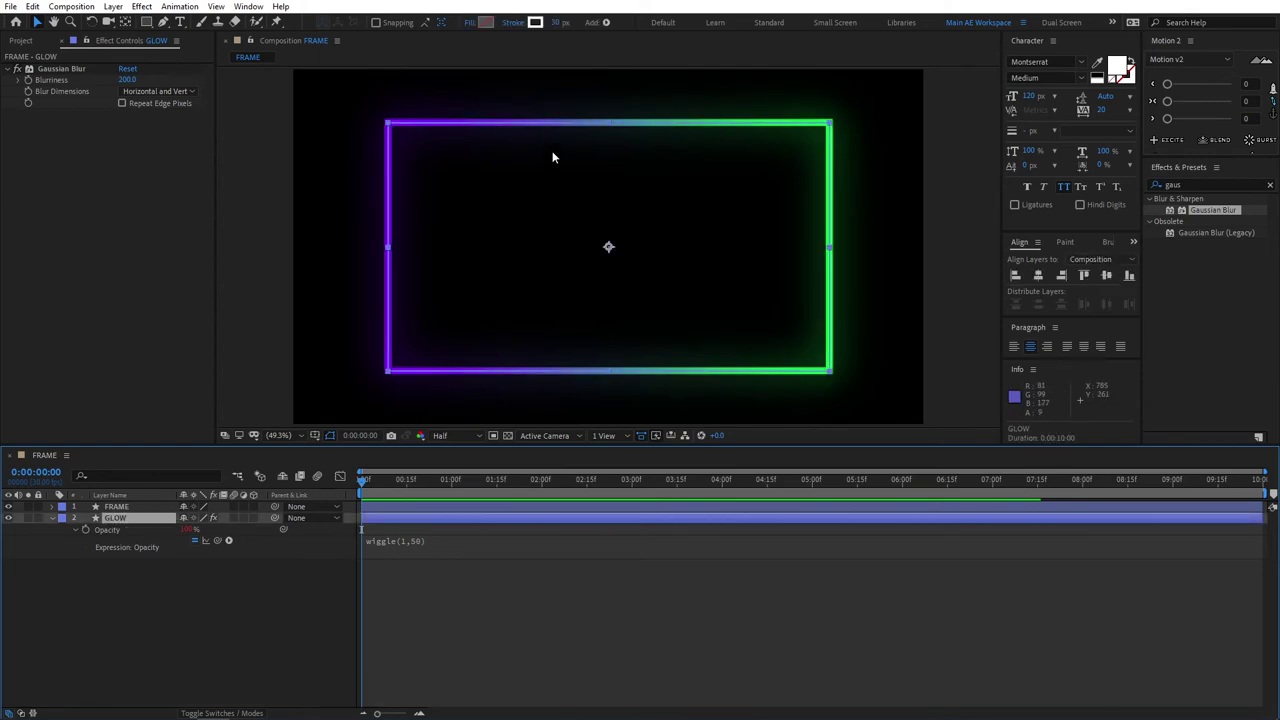
click(556, 22)
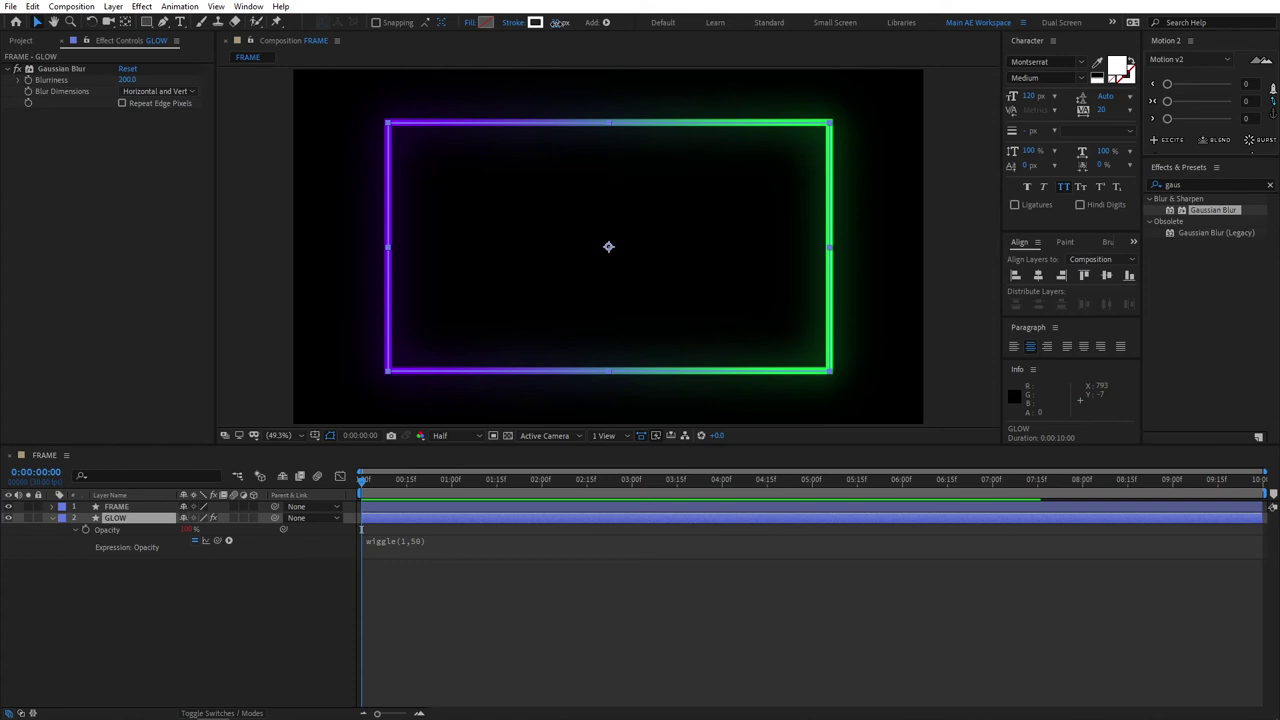
drag(558, 22, 598, 22)
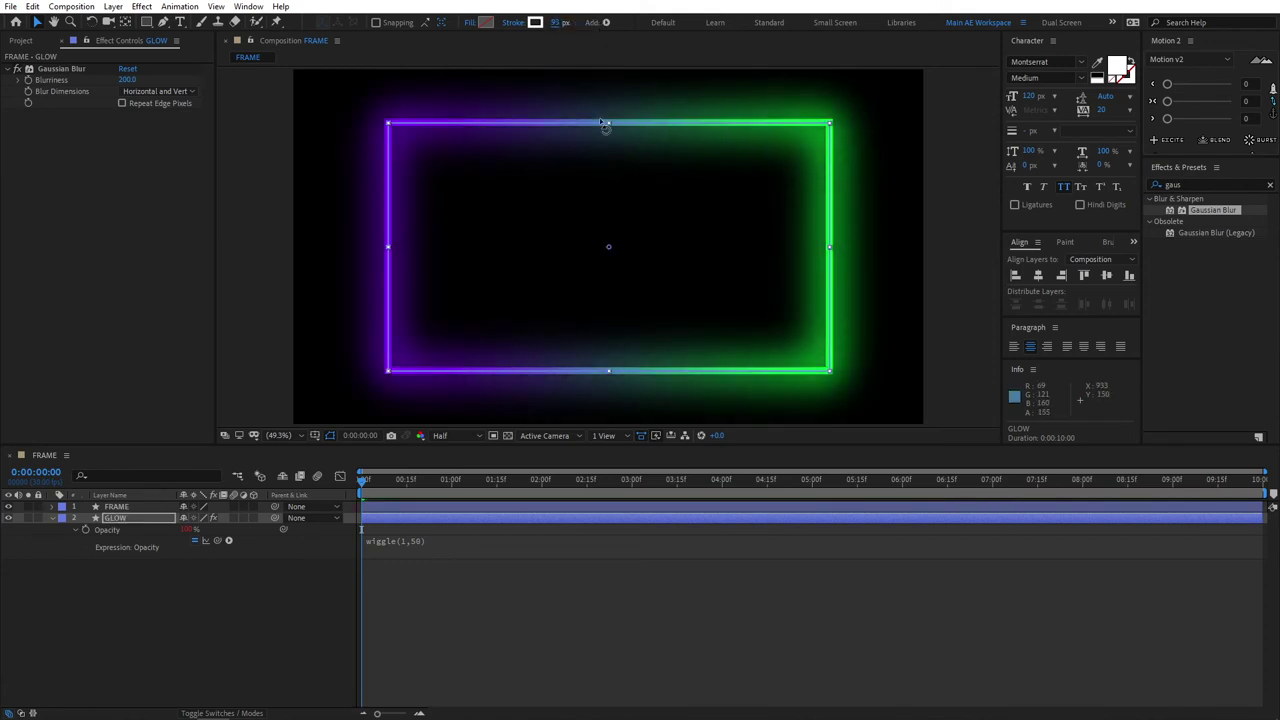
click(556, 22)
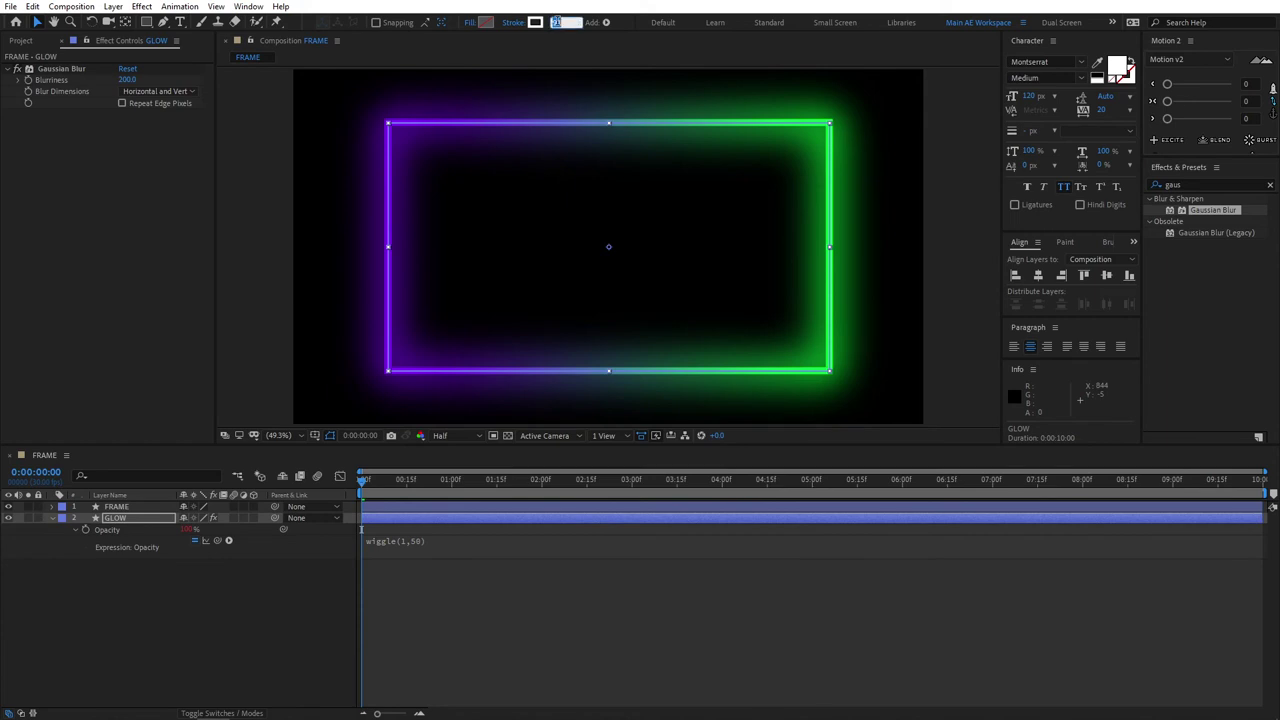
key(Return)
Add the Smertimba Graphics Logo comp at the frame's bottom centre, scaled to 40%.
click(294, 288)
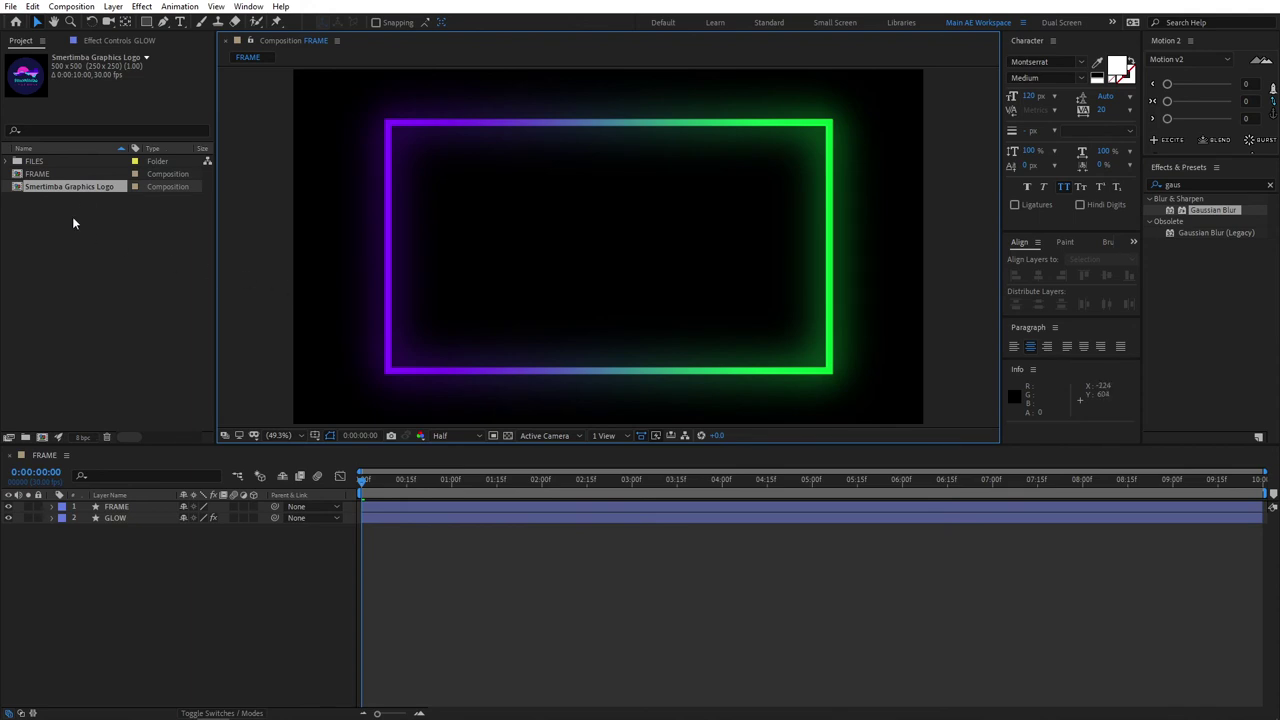
drag(86, 187, 103, 517)
drag(608, 268, 610, 385)
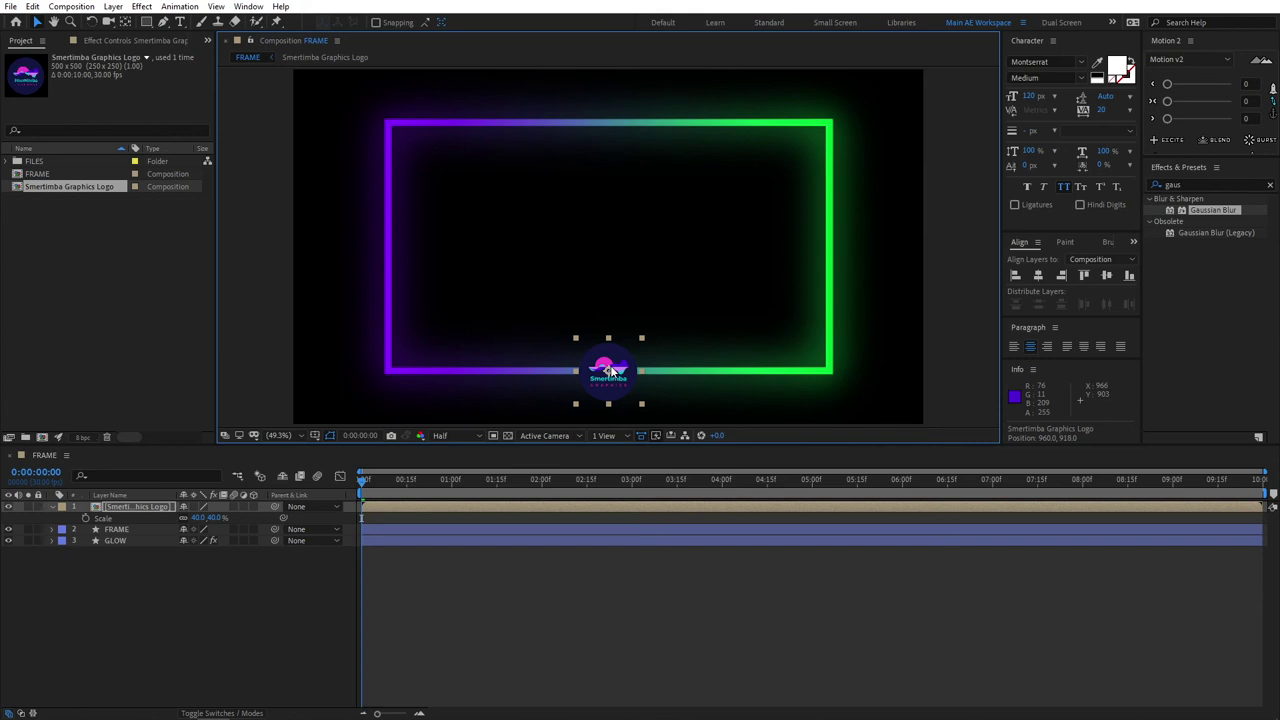
click(286, 613)
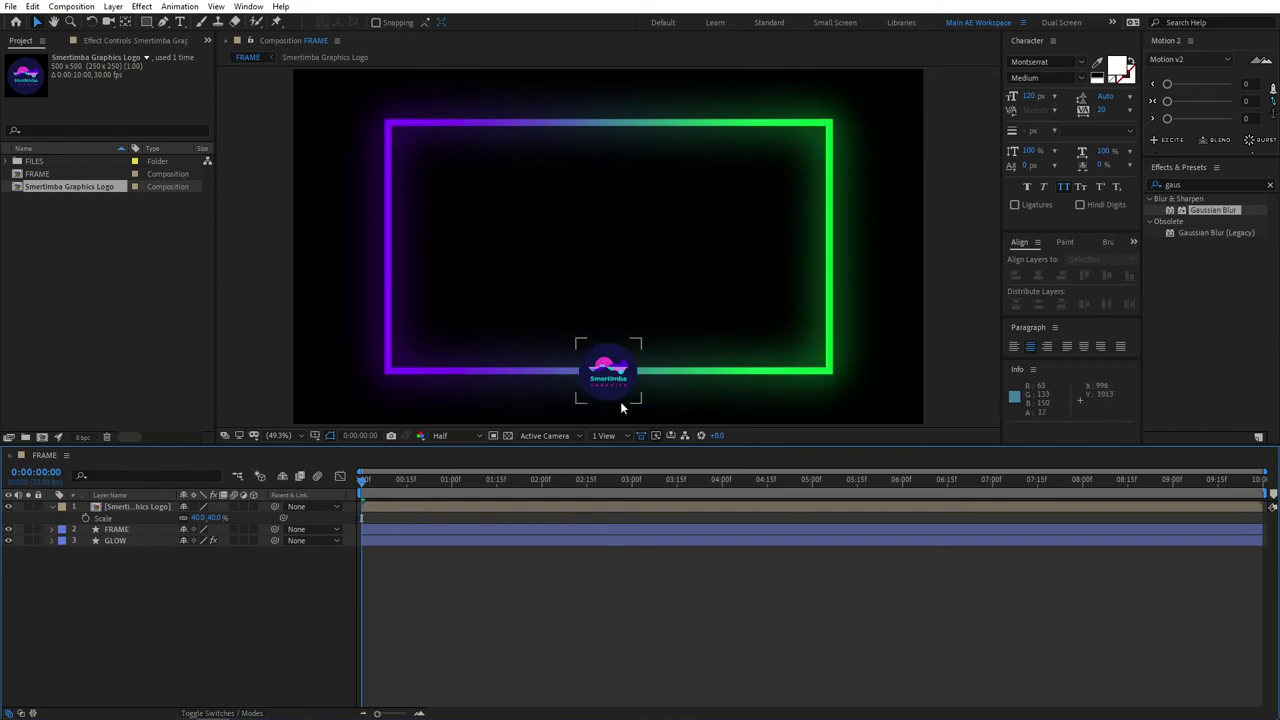
Duplicate the logo layer and give the copy a Gaussian Blur of 200.
click(148, 508)
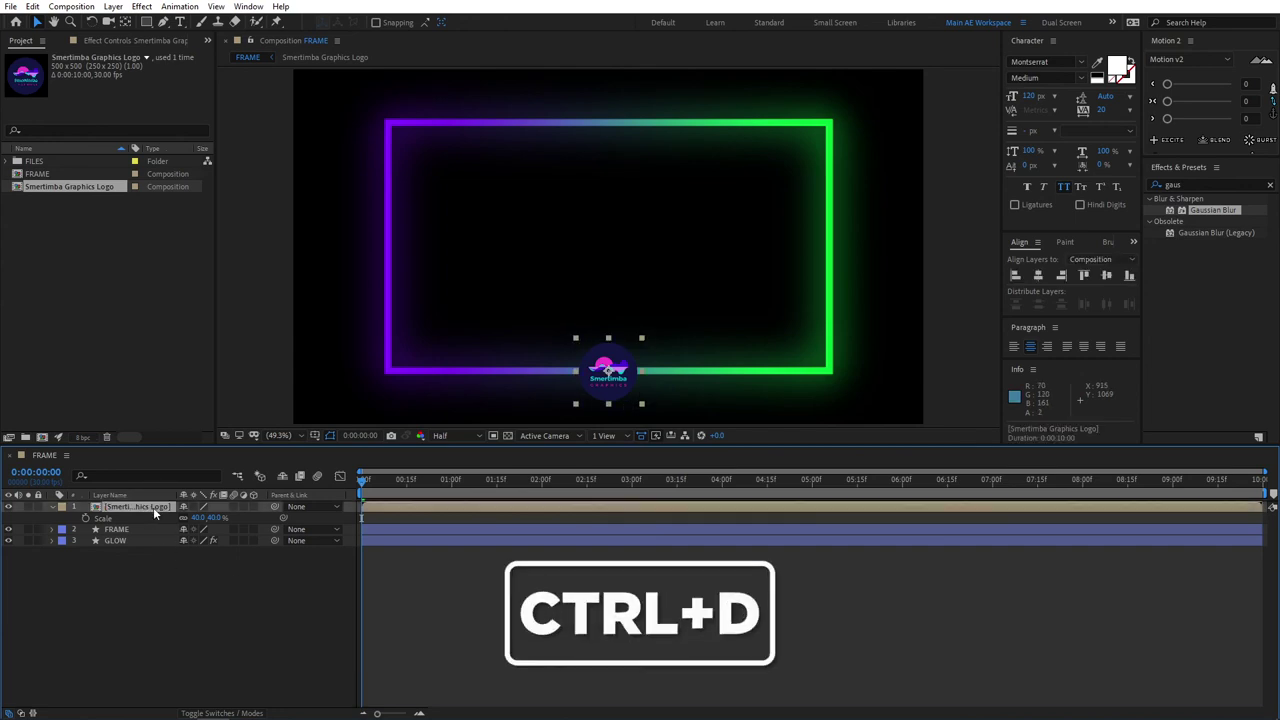
key(ctrl+d)
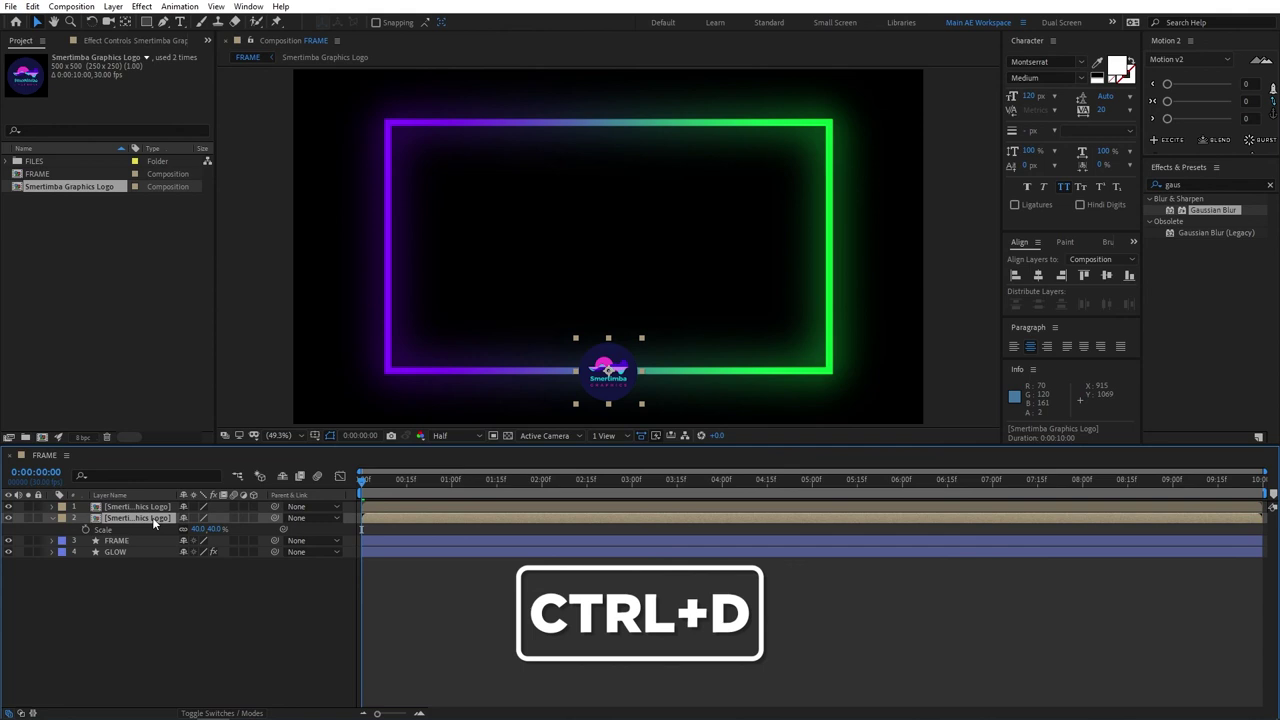
drag(1214, 209, 137, 518)
click(124, 80)
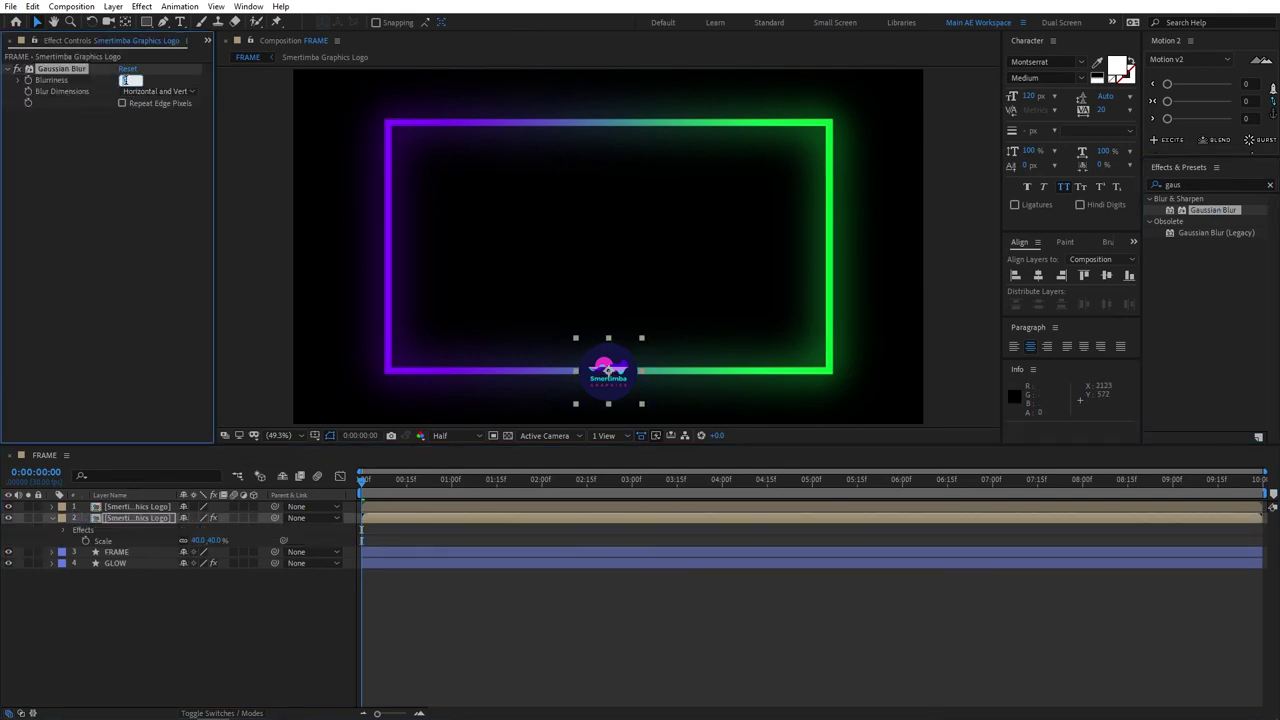
key(Return)
click(149, 600)
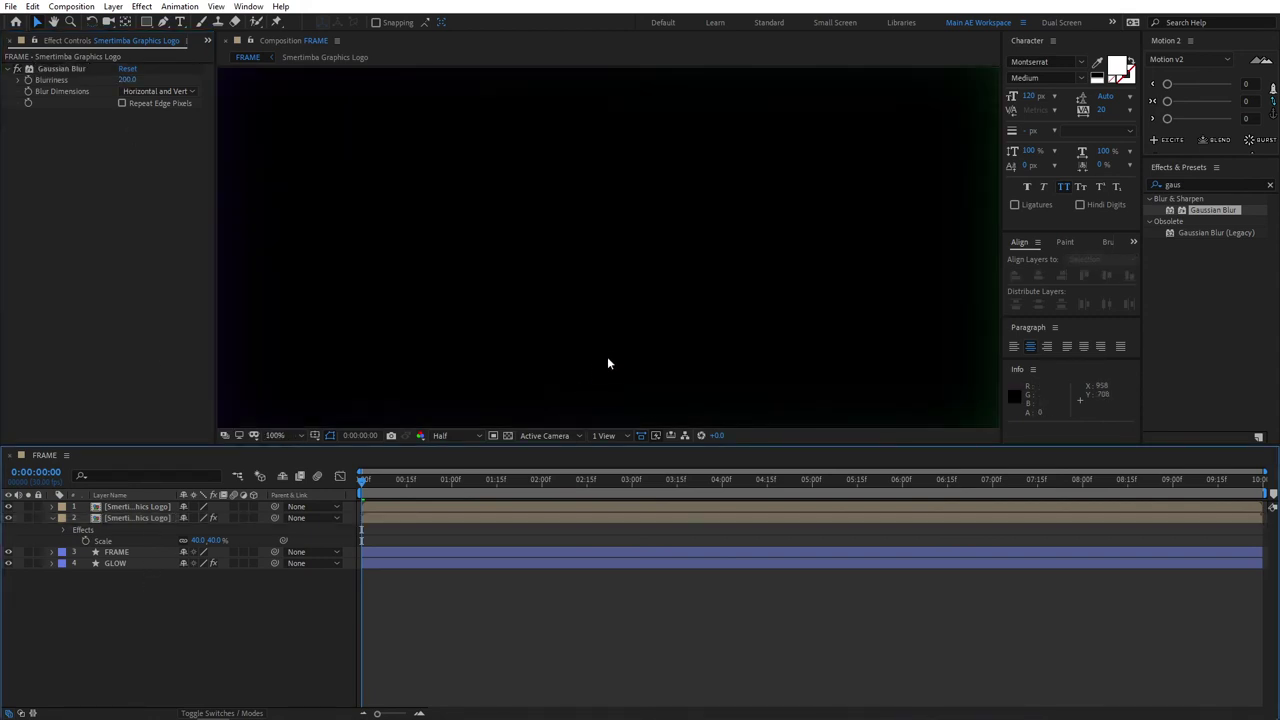
Apply the Stylize > Glow effect to the top logo layer.
key(comma)
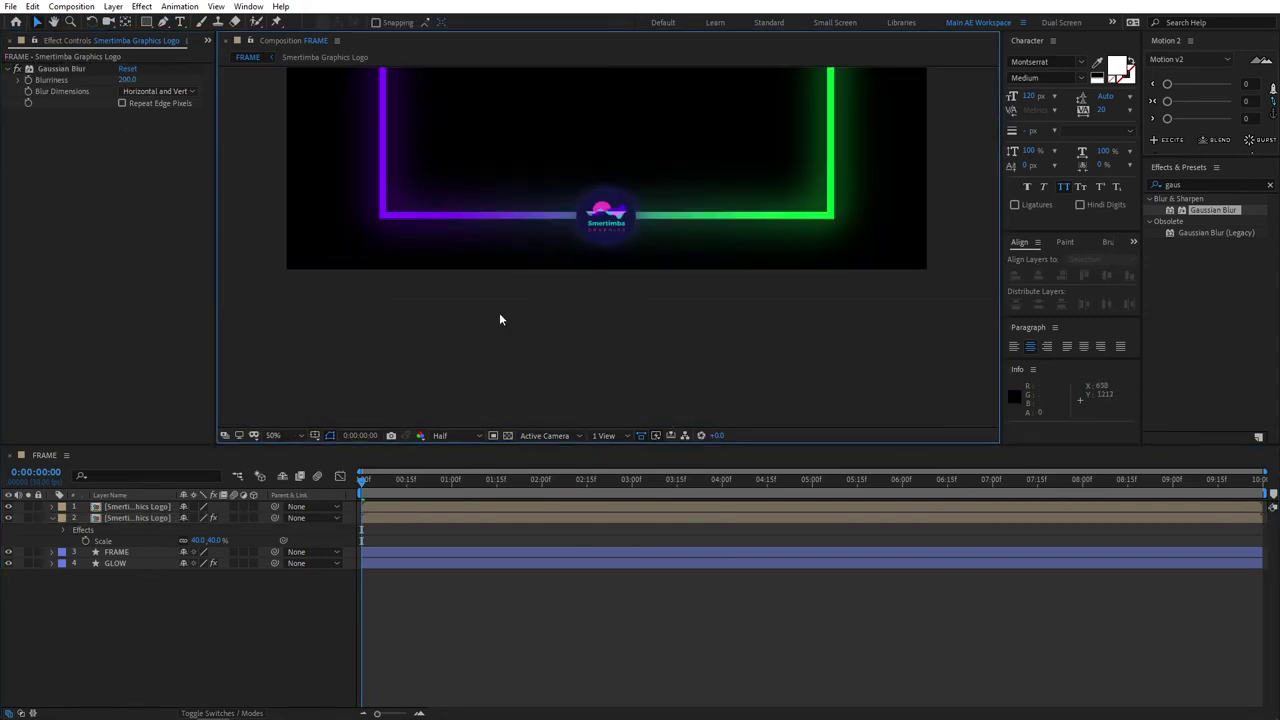
key(comma)
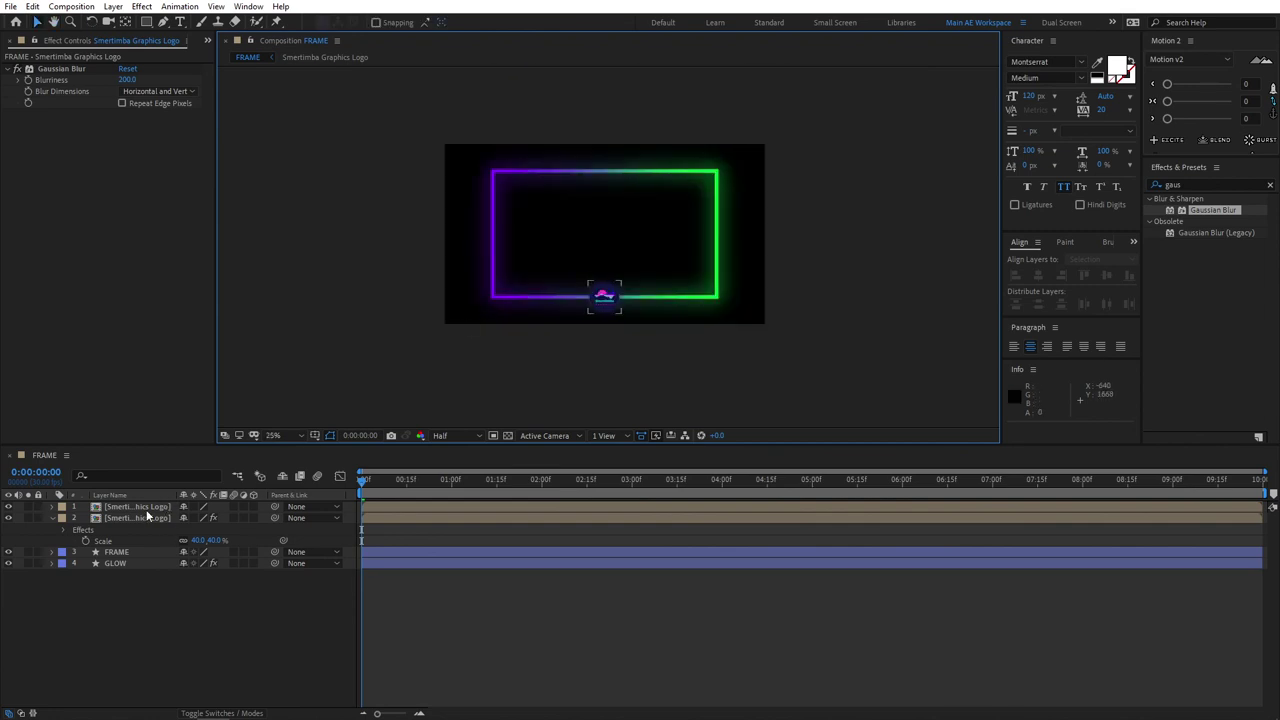
click(1190, 184)
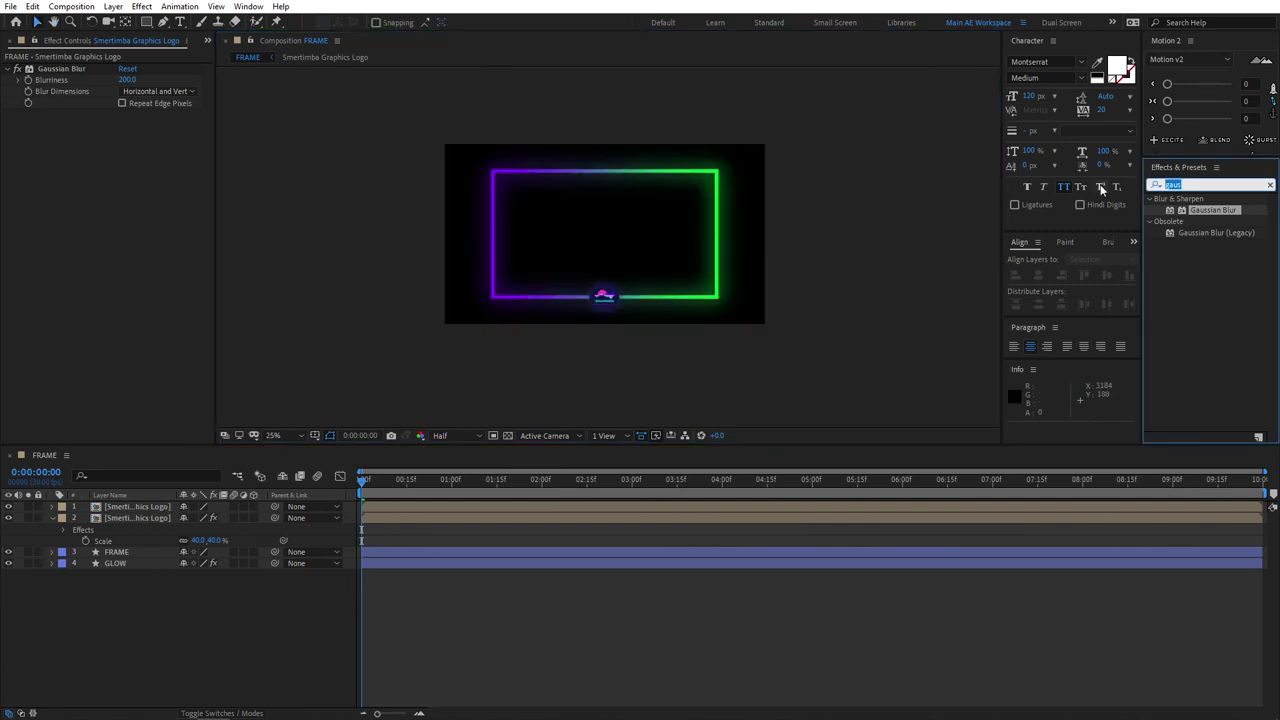
text(glow)
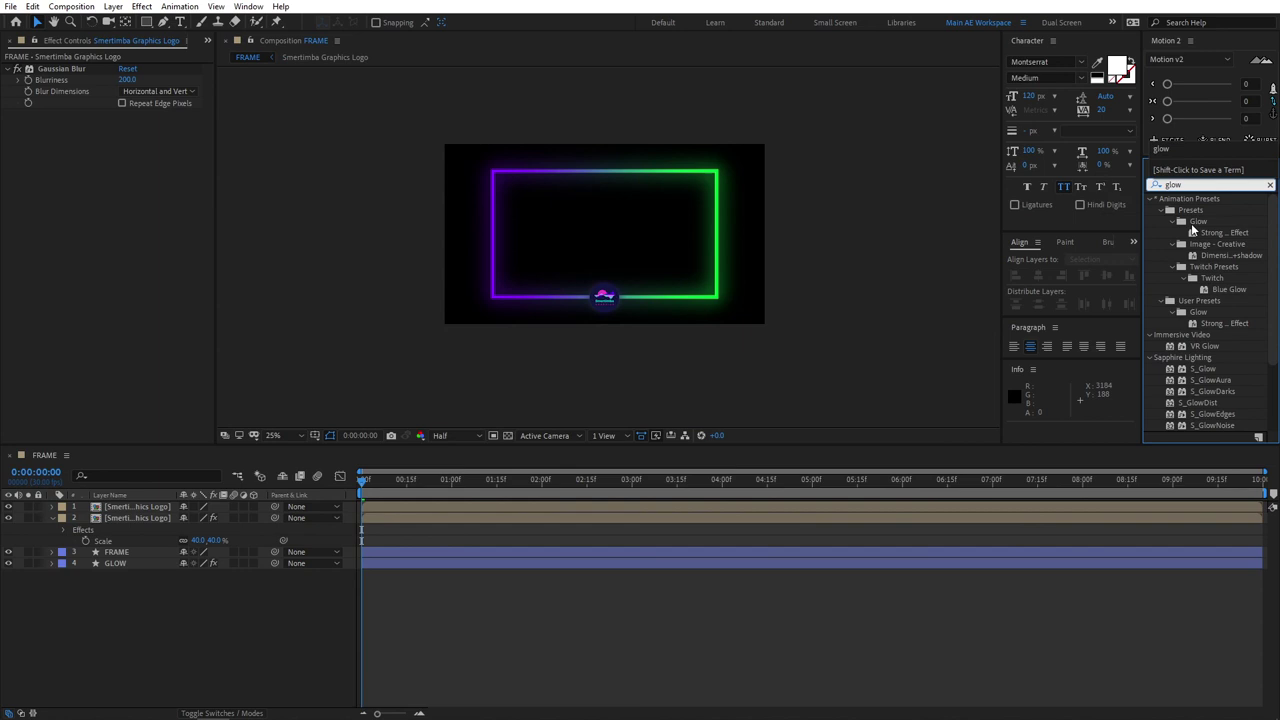
scroll(1210, 300, down, 3)
drag(1199, 426, 120, 508)
scroll(544, 302, up, 5)
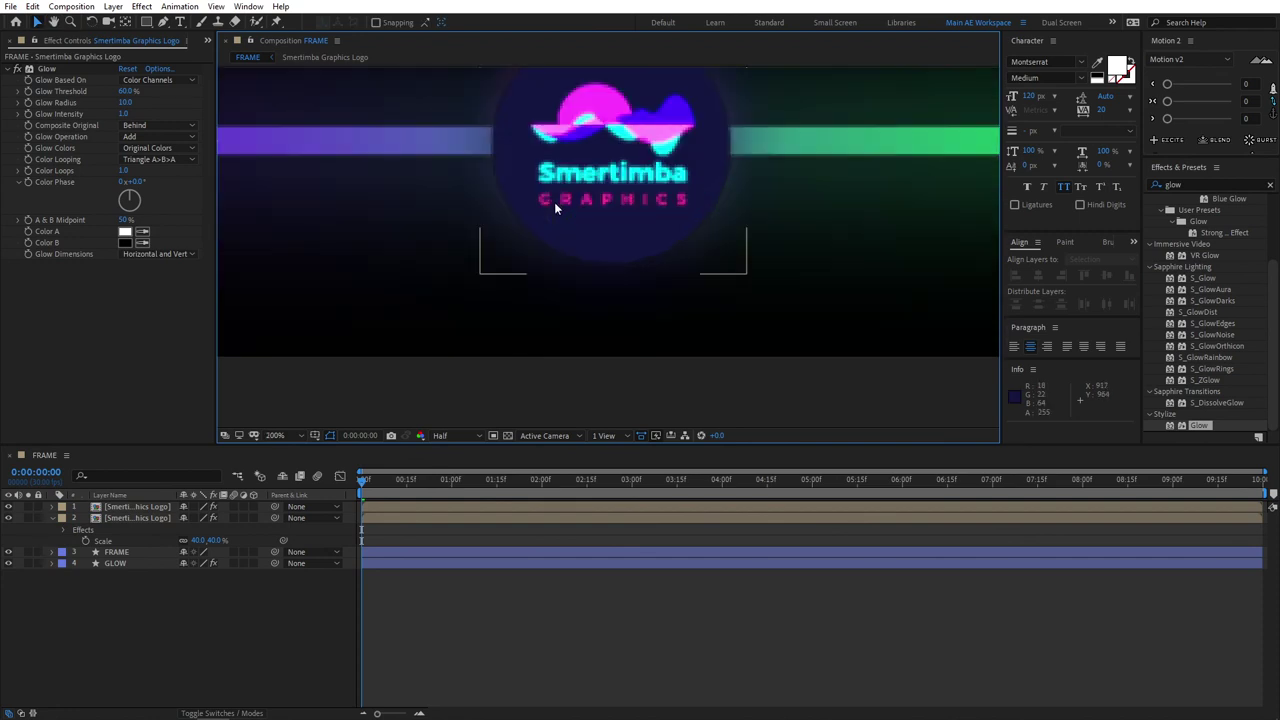
scroll(554, 202, up, 3)
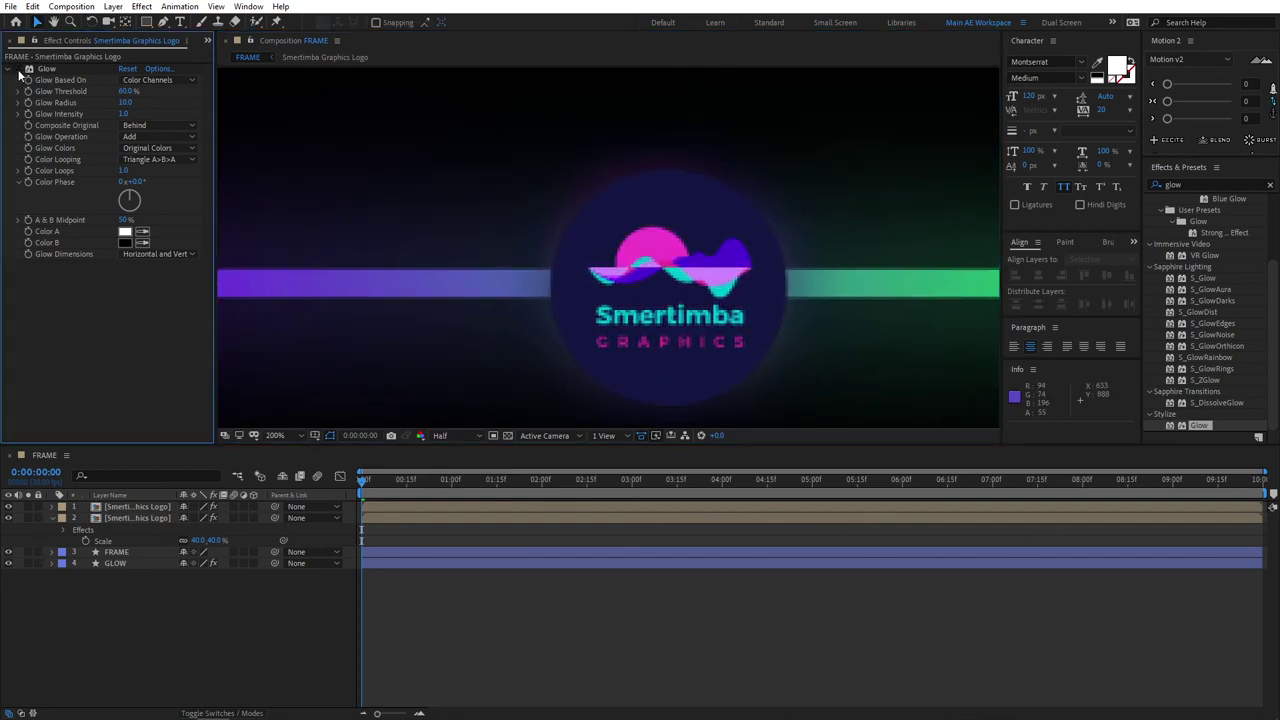
scroll(397, 194, down, 6)
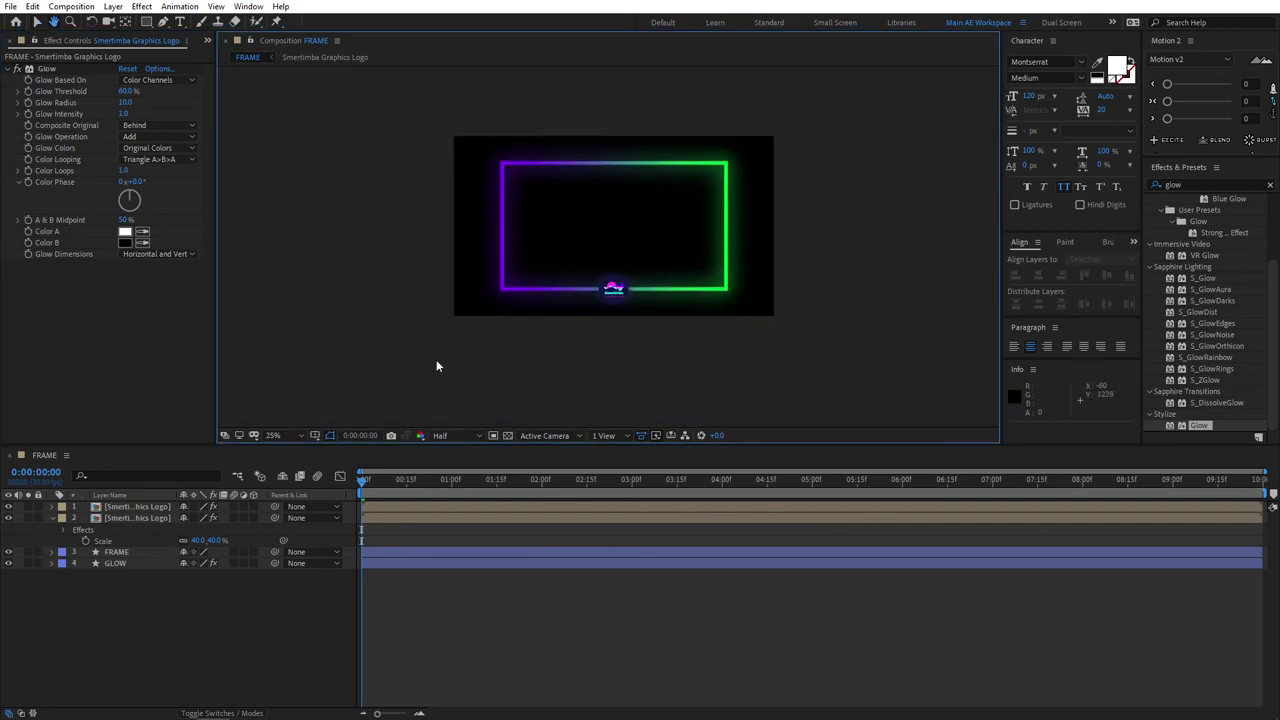
key(space)
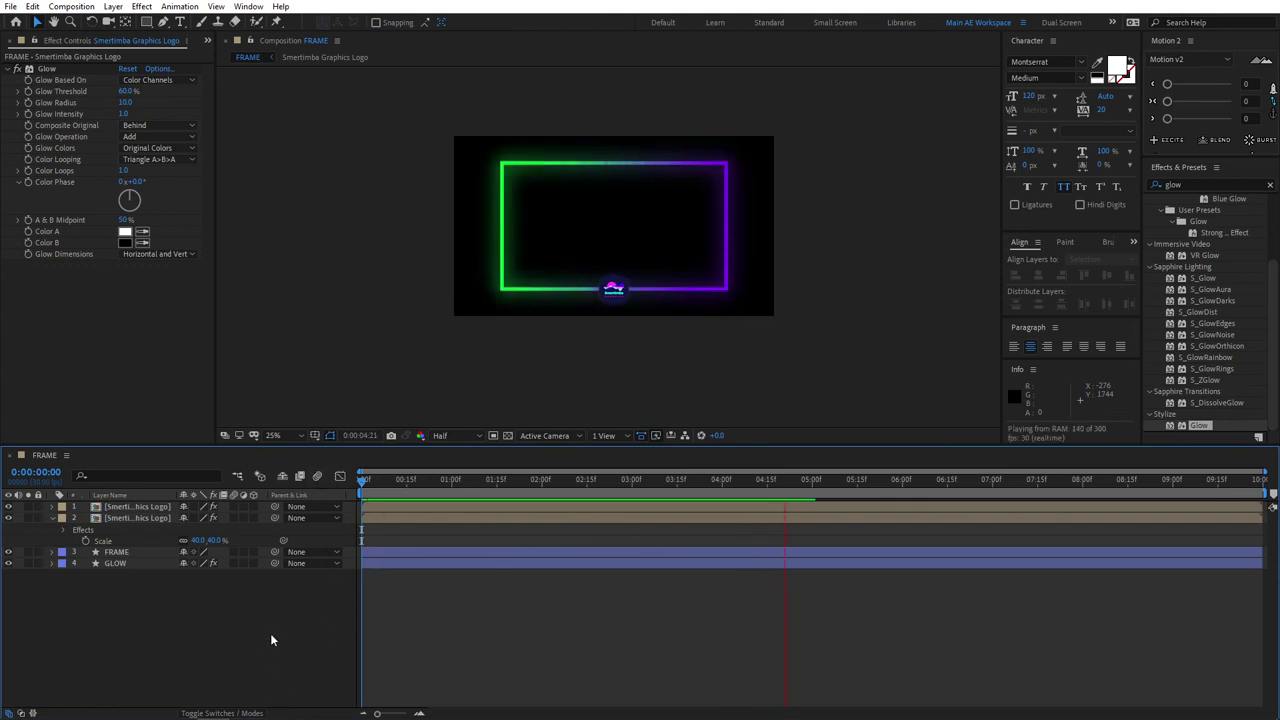